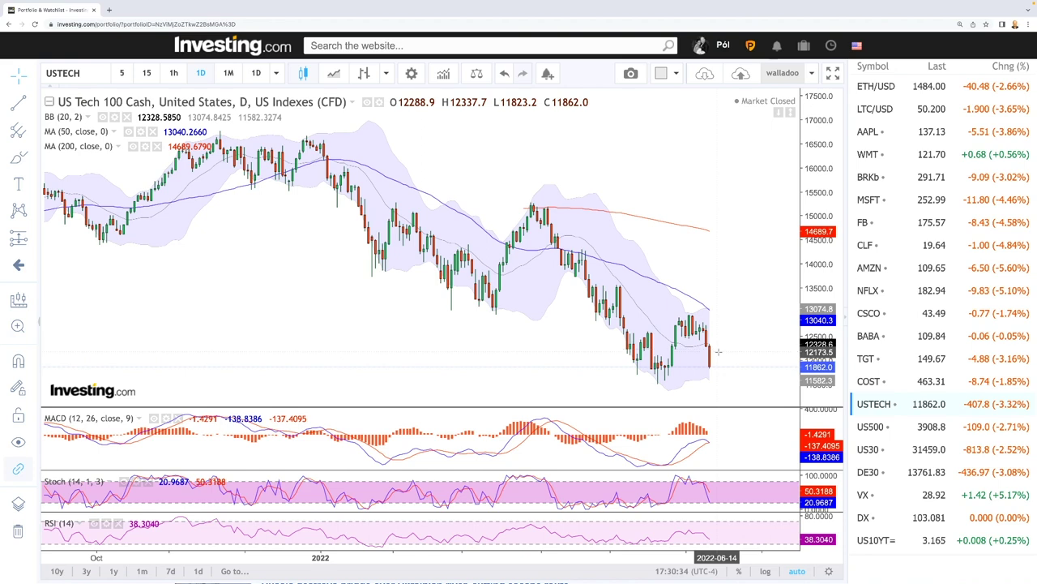
- Zoom the US Tech 100 daily chart in and out to frame the price history
scroll(719, 352, up, 4)
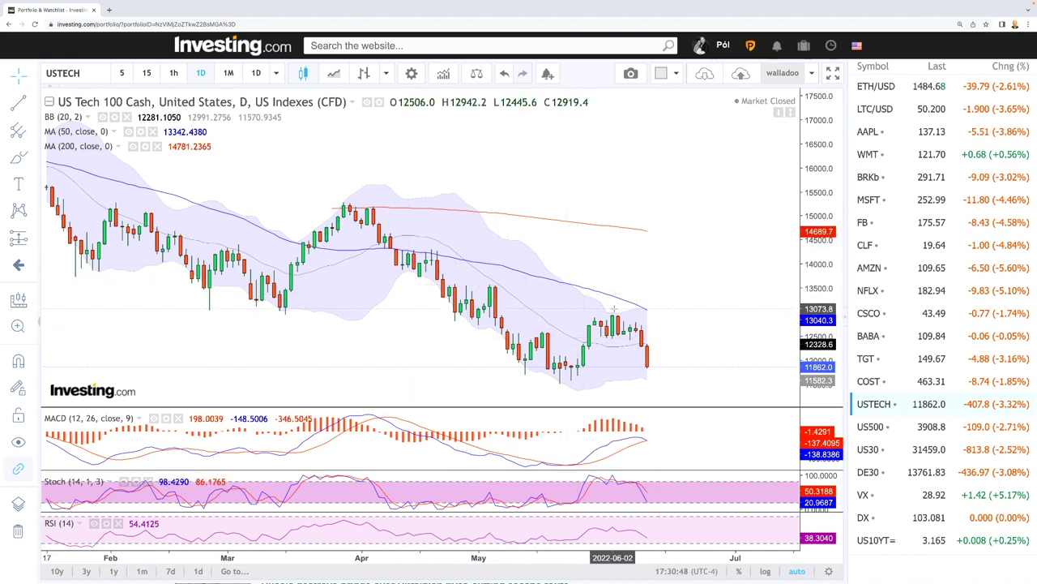
scroll(614, 308, up, 2)
scroll(614, 308, down, 4)
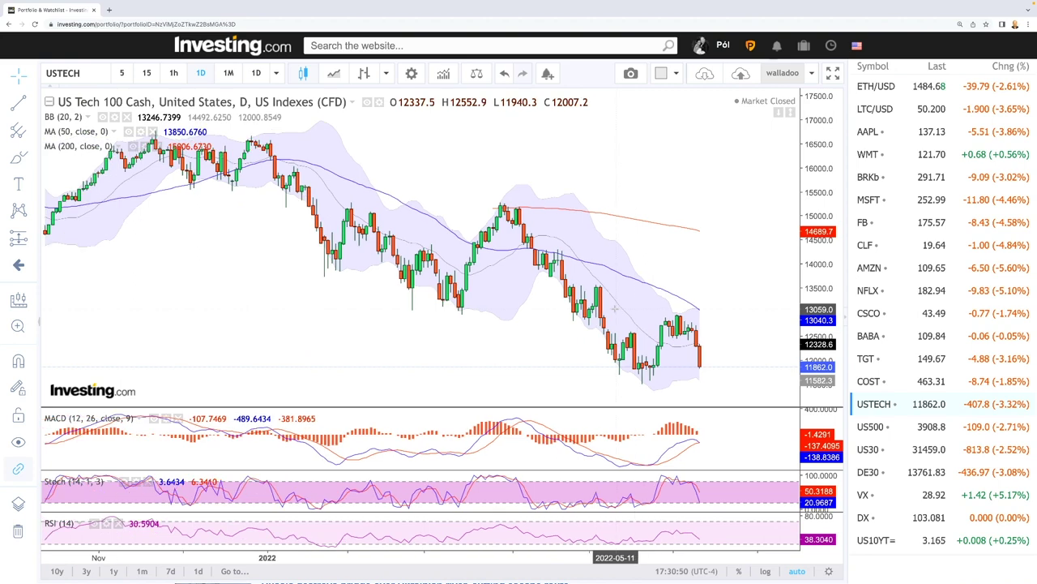
scroll(678, 284, up, 2)
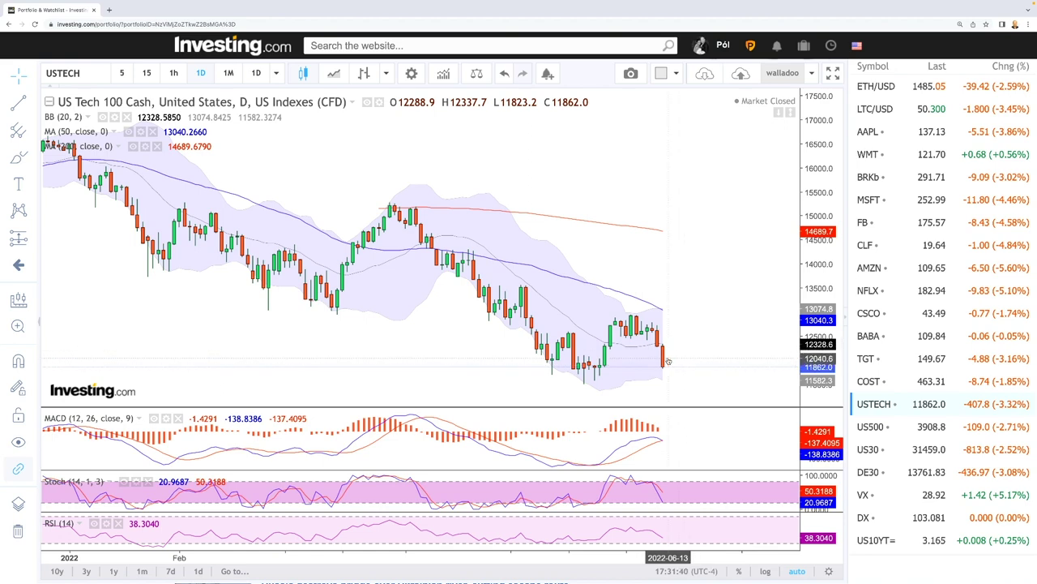
scroll(697, 356, down, 5)
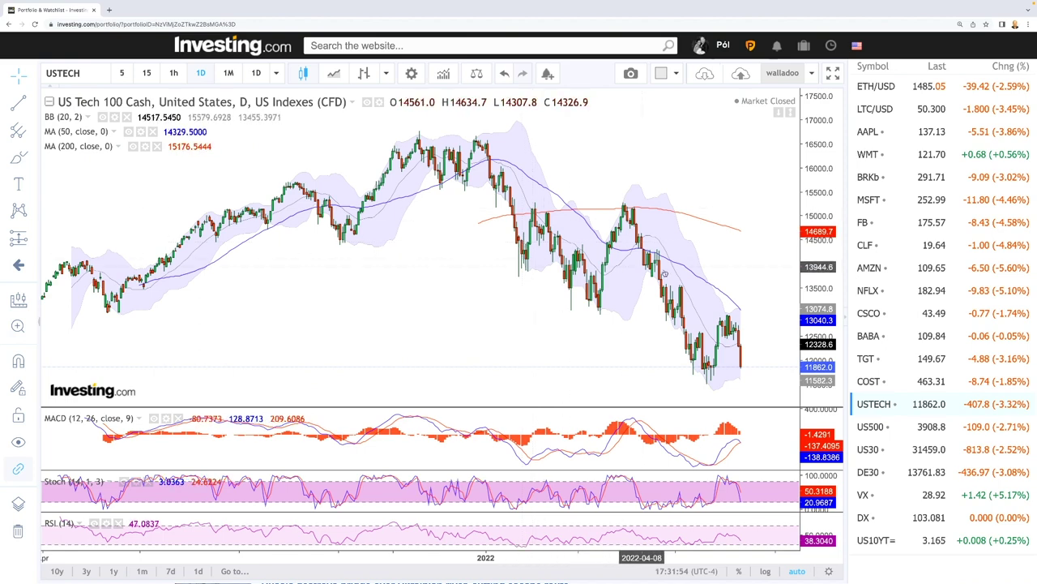
scroll(682, 284, up, 5)
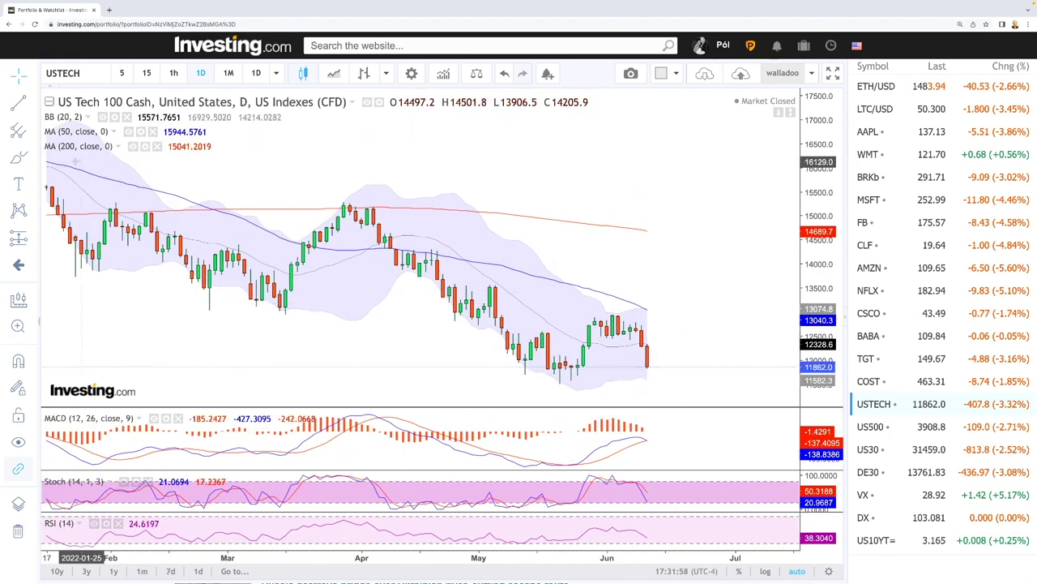
- Switch to the freehand Brush drawing tool with the thickest line width
click(27, 159)
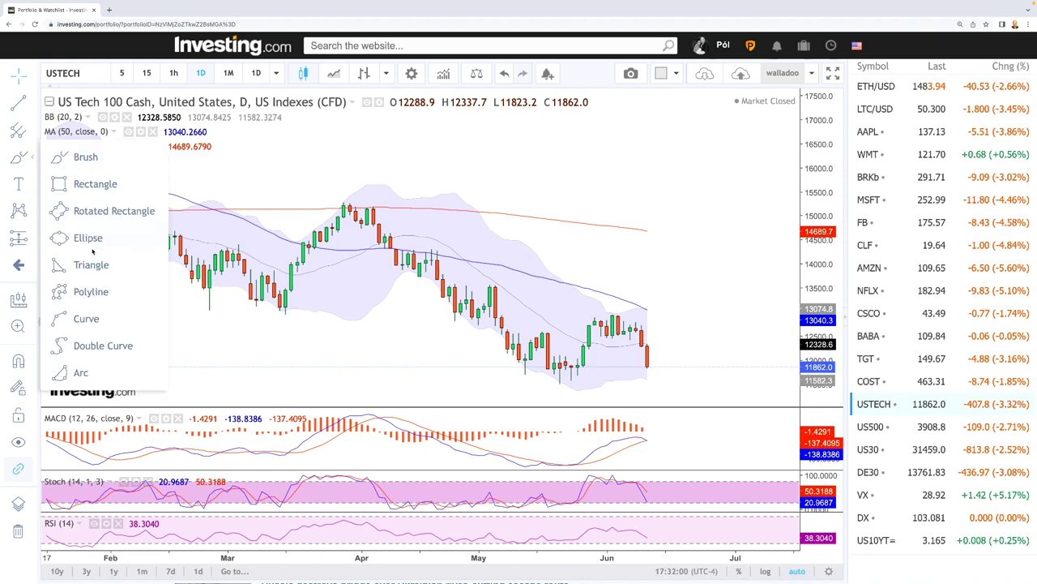
click(71, 158)
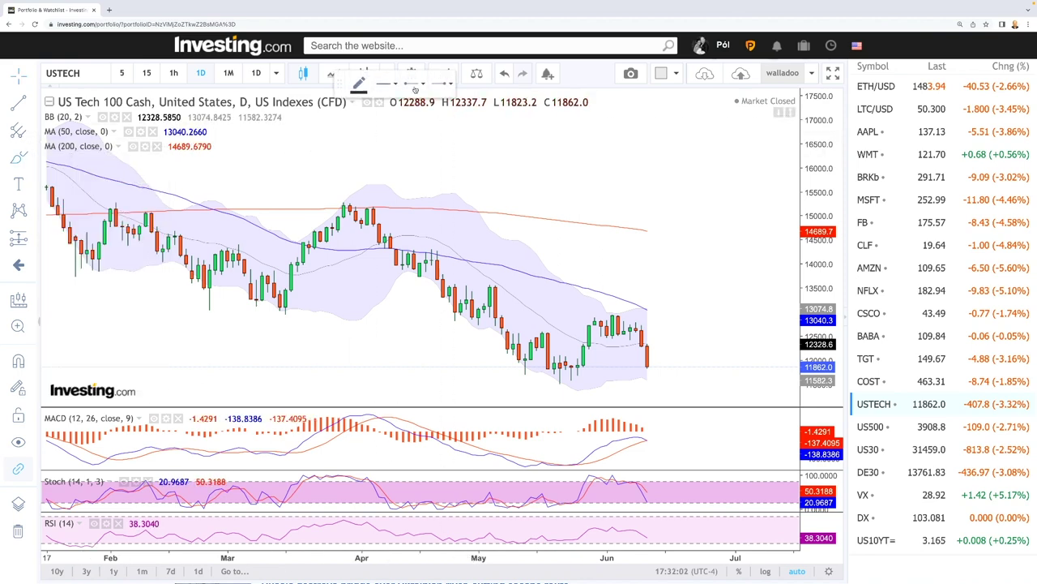
click(470, 111)
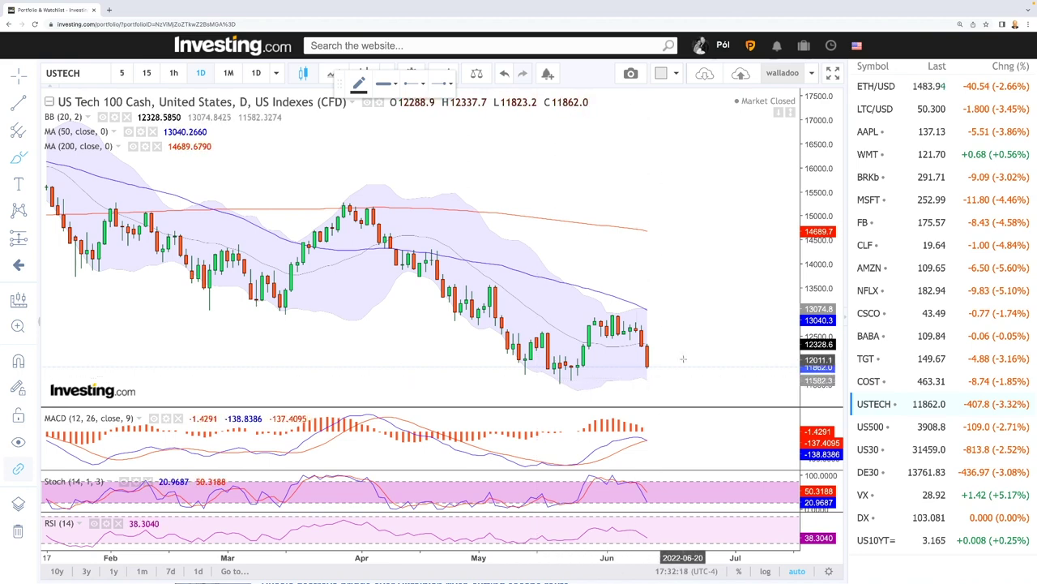
scroll(684, 357, down, 5)
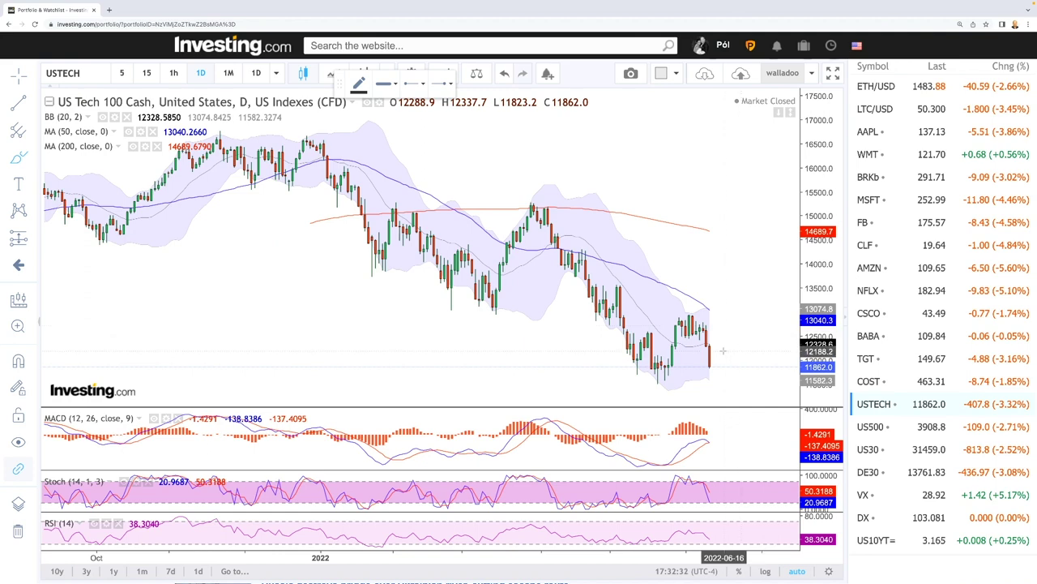
scroll(721, 373, up, 1)
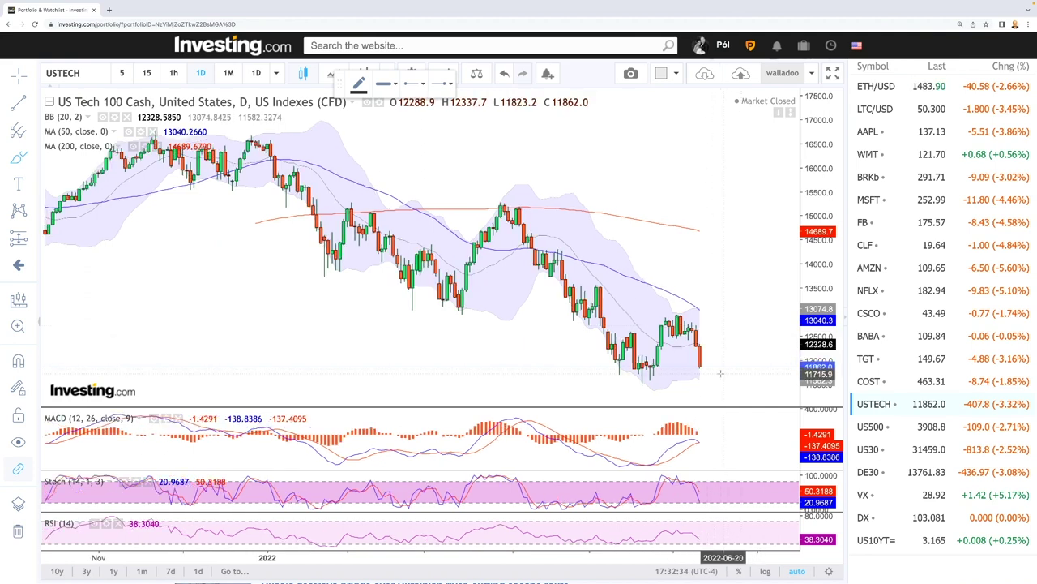
scroll(720, 373, up, 1)
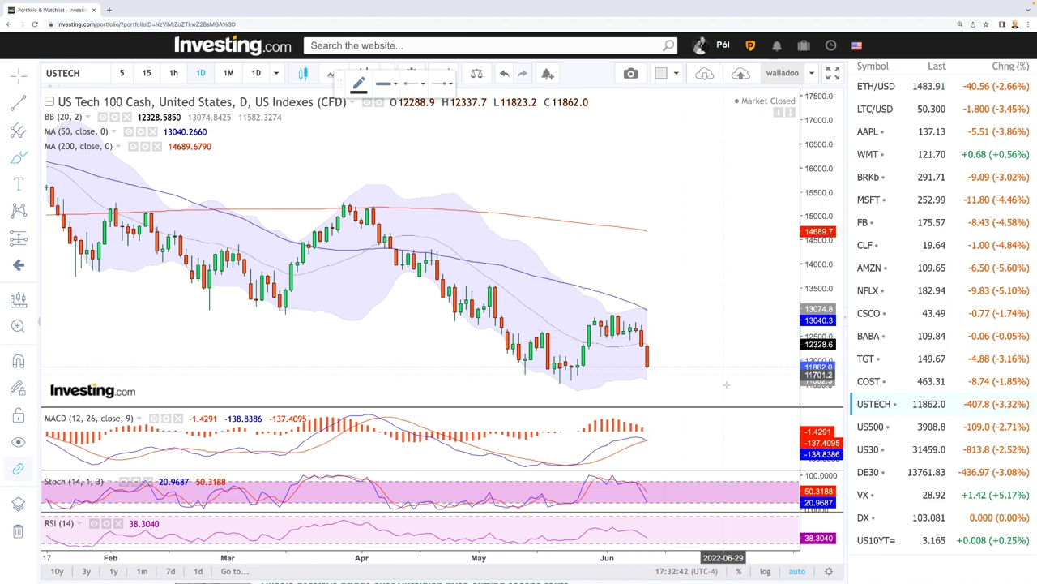
scroll(712, 363, down, 5)
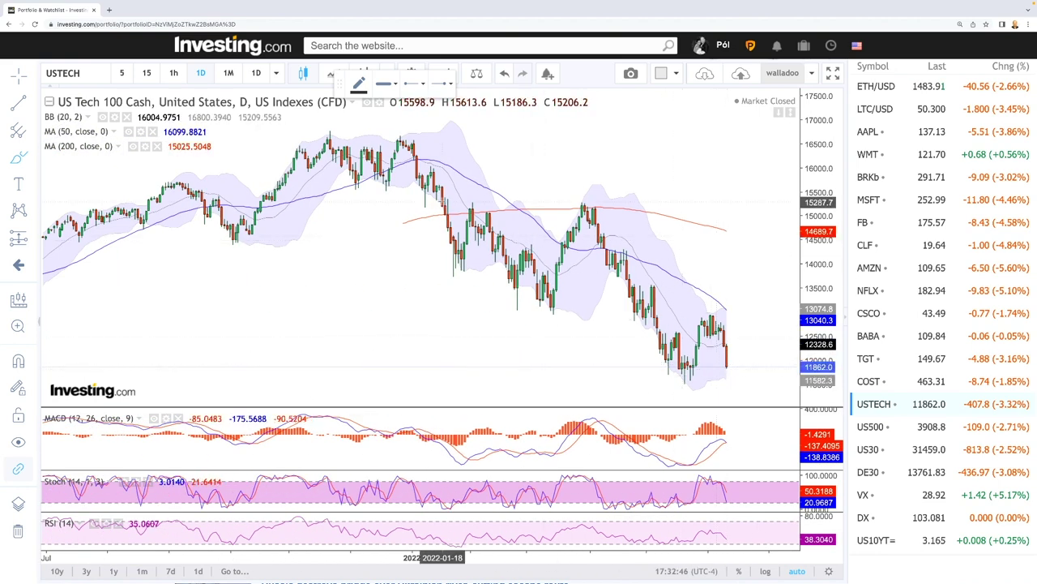
- Brush-trace the USTECH swings, loop the lows near 11,600, and sketch a rise-then-fall projection
mouse_move(414, 166)
mouse_down()
mouse_move(459, 263)
mouse_move(471, 209)
mouse_up()
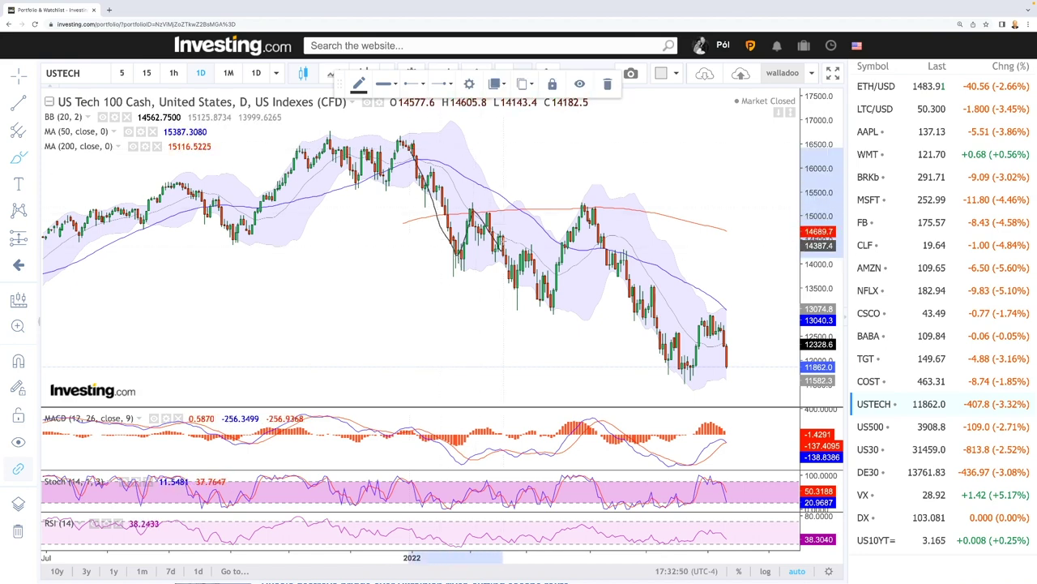
mouse_move(503, 245)
mouse_down()
mouse_move(517, 293)
mouse_move(525, 243)
mouse_move(533, 274)
mouse_move(554, 291)
mouse_move(579, 214)
mouse_move(634, 309)
mouse_move(648, 284)
mouse_move(669, 344)
mouse_move(691, 367)
mouse_move(707, 323)
mouse_move(719, 339)
mouse_move(729, 375)
mouse_move(679, 375)
mouse_up()
mouse_move(679, 375)
mouse_down()
mouse_move(744, 377)
mouse_move(646, 374)
mouse_move(739, 381)
mouse_up()
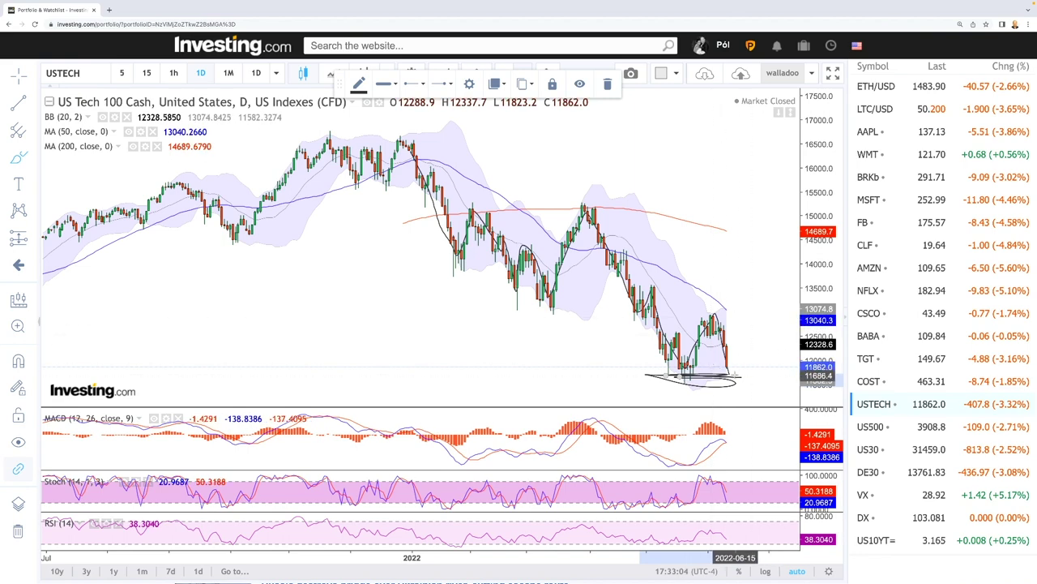
mouse_move(734, 371)
mouse_down()
mouse_move(758, 328)
mouse_move(790, 366)
mouse_up()
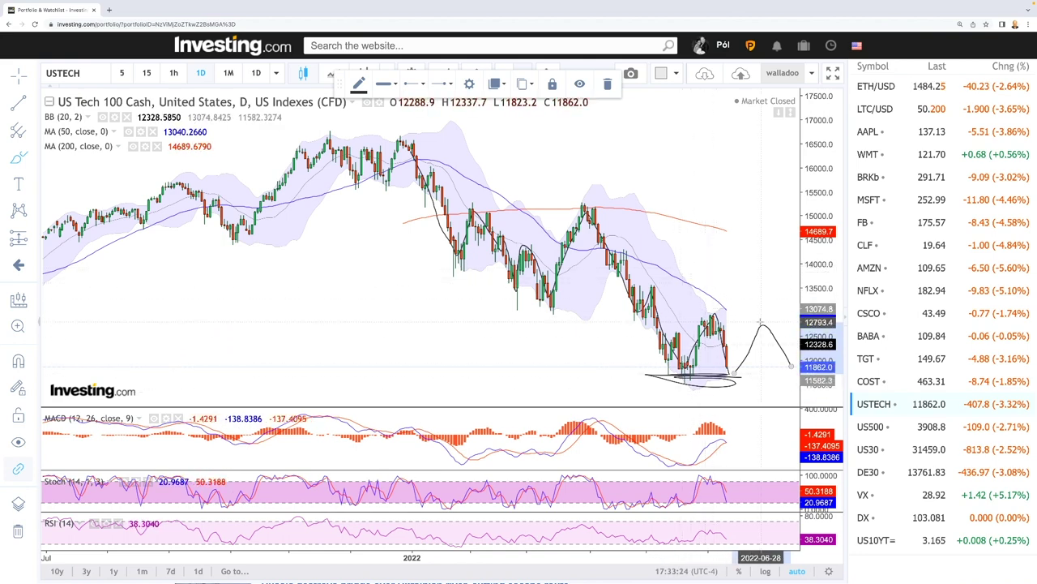
- Zoom out and brush a deeper downside projection plus a falling 200-day average extension
scroll(766, 344, down, 4)
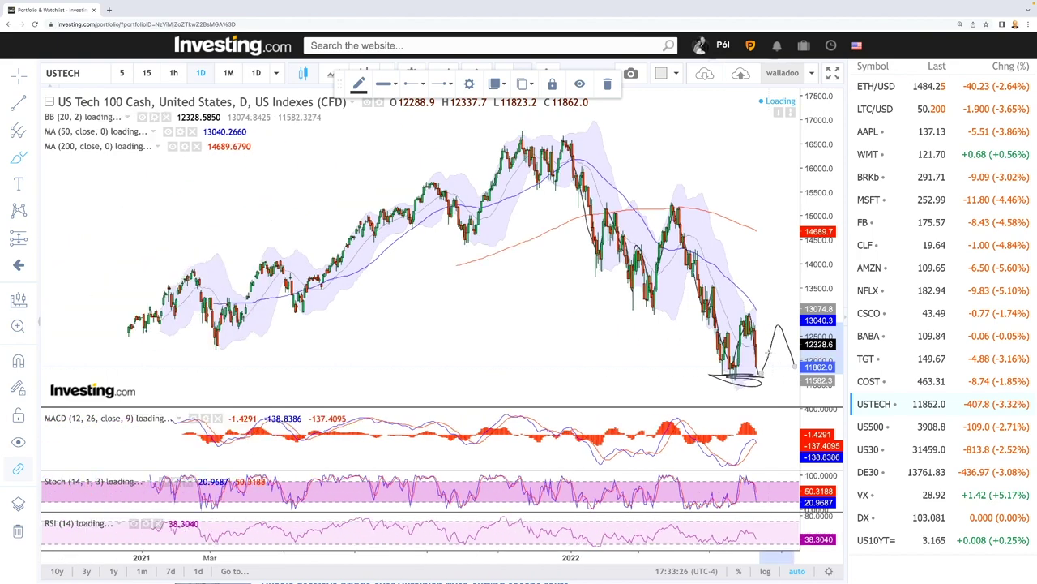
scroll(776, 367, down, 3)
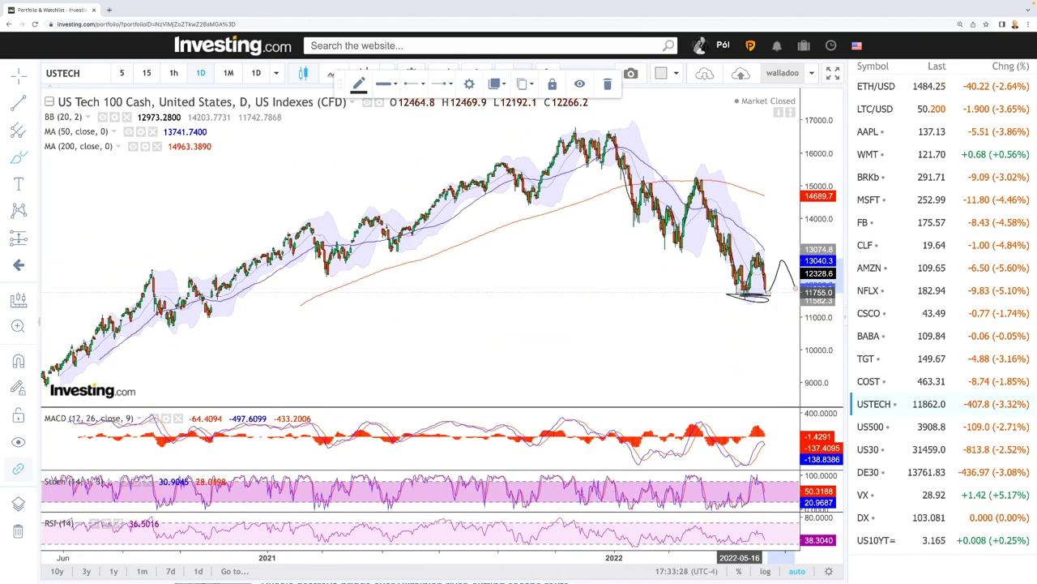
drag(769, 298, 782, 363)
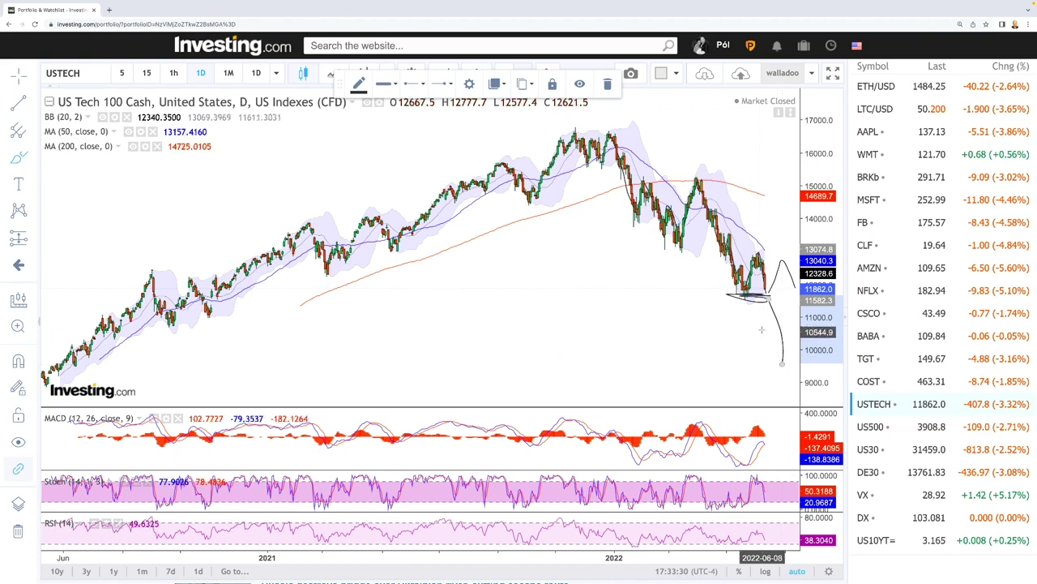
scroll(731, 287, down, 1)
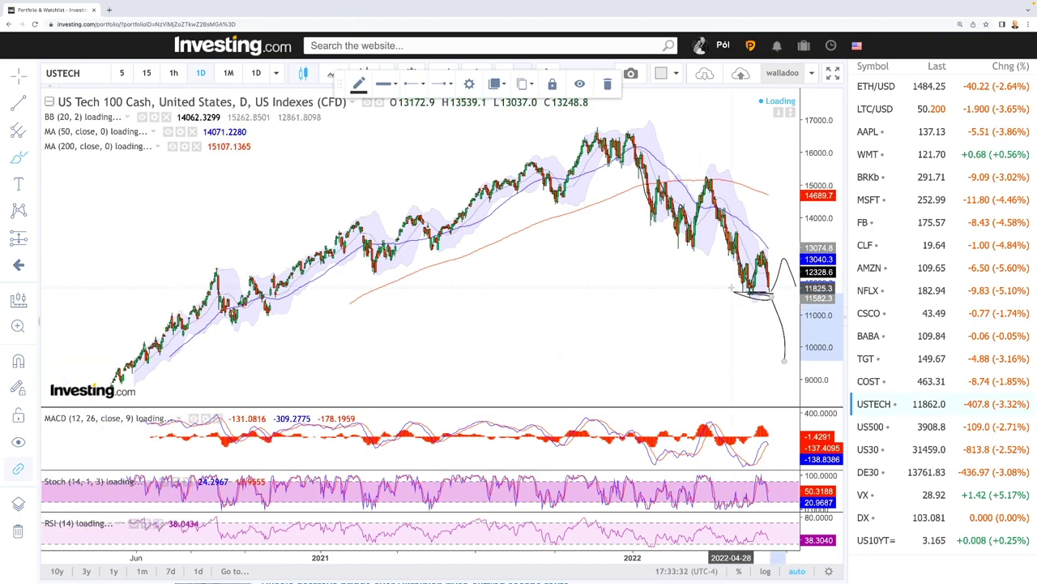
scroll(731, 288, up, 3)
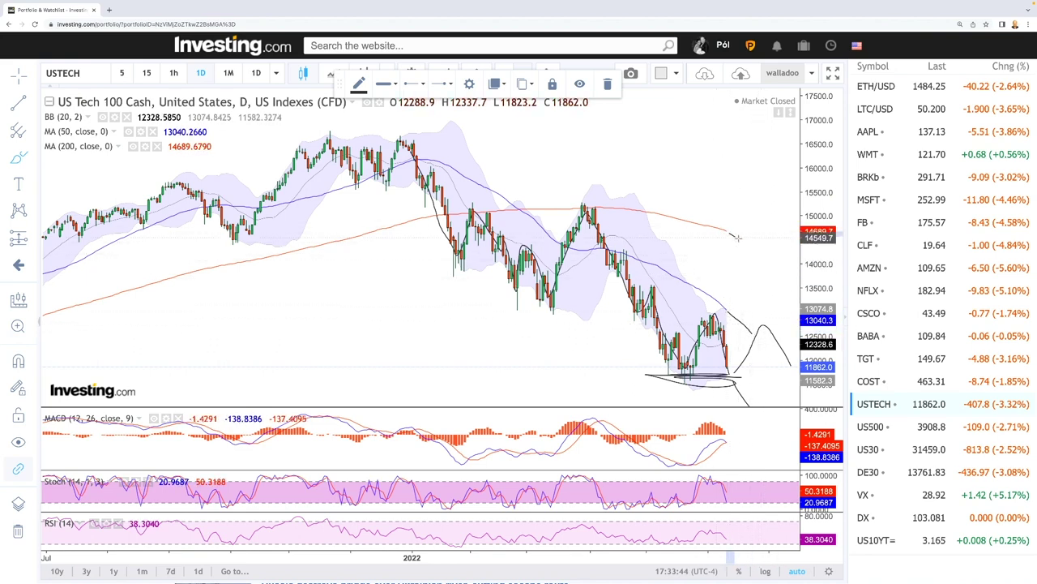
drag(763, 256, 783, 271)
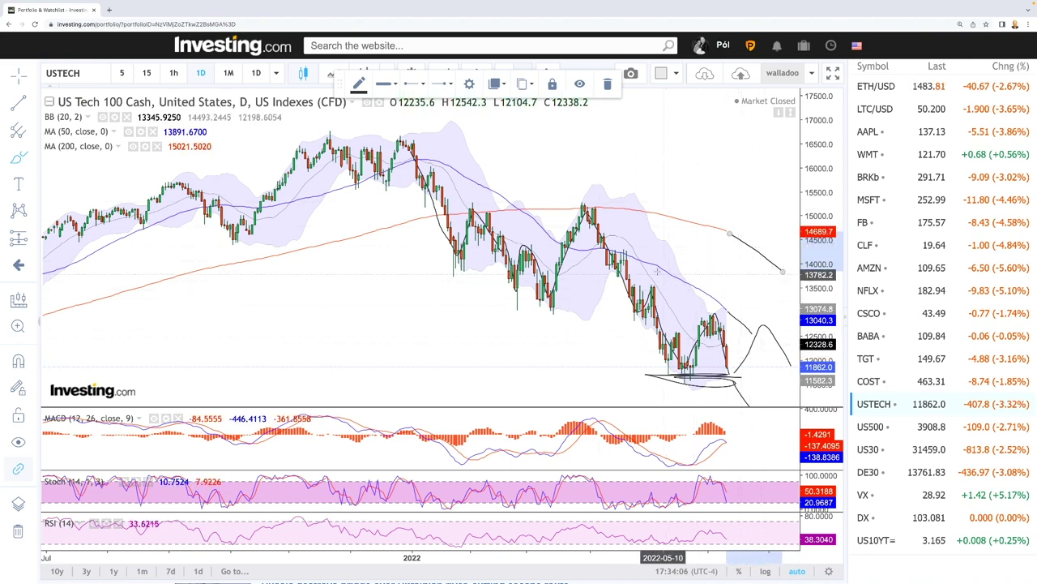
- Draw falling trend lines along the USTECH highs and lows, then switch to US500
drag(434, 142, 679, 258)
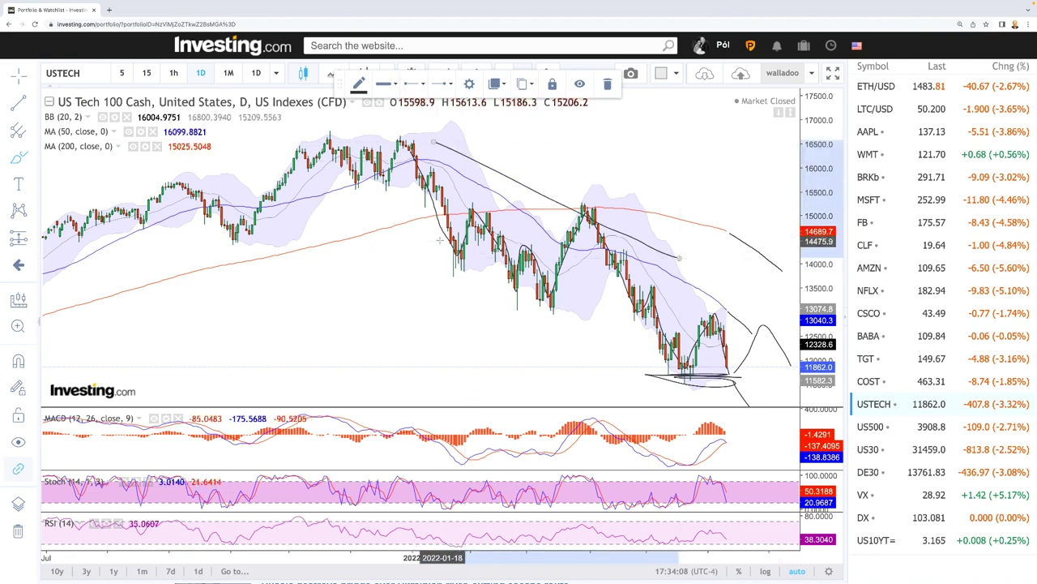
drag(365, 198, 697, 393)
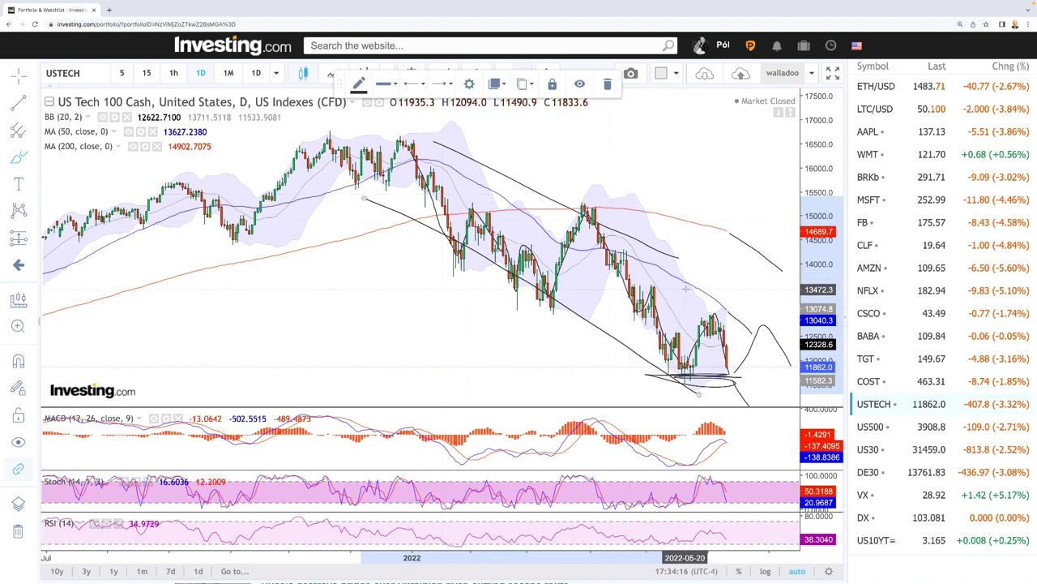
click(870, 427)
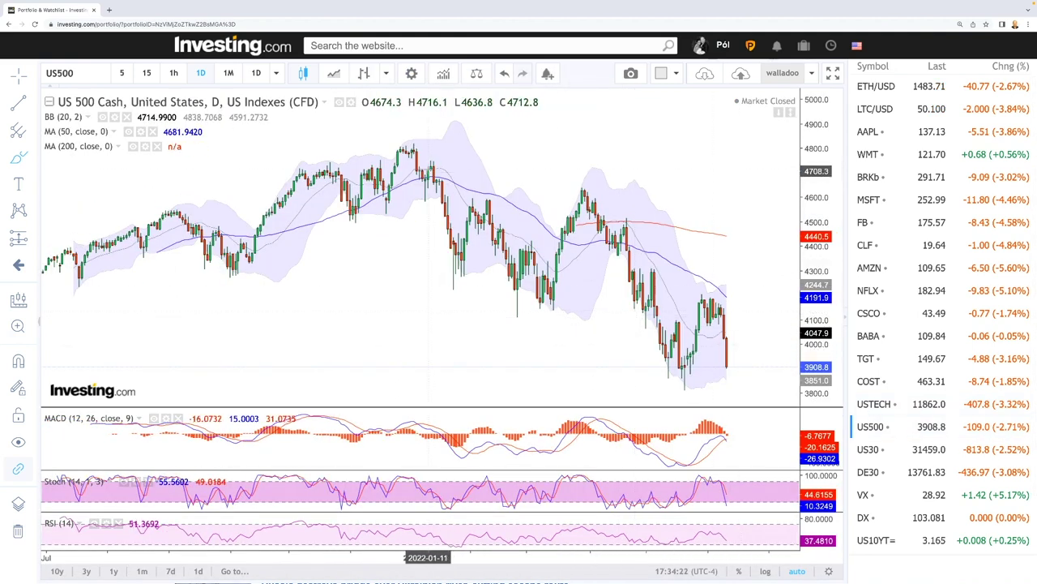
- Brush-trace the US500 decline, rebound and latest swings, and mark support under the recent lows
mouse_move(422, 162)
mouse_down()
mouse_move(462, 272)
mouse_move(487, 202)
mouse_move(515, 288)
mouse_move(536, 235)
mouse_up()
drag(545, 278, 570, 256)
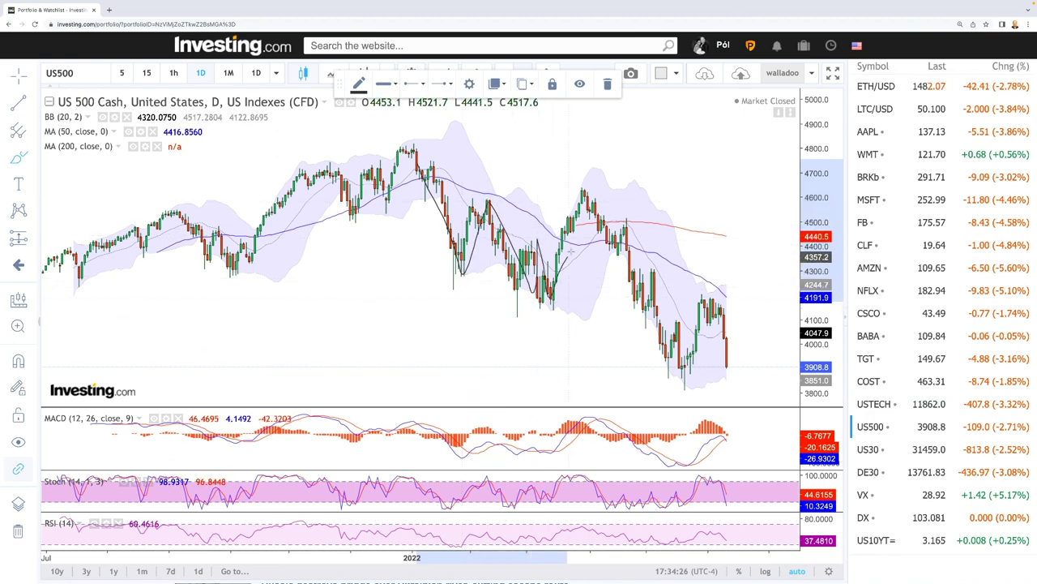
mouse_move(581, 202)
mouse_down()
mouse_move(642, 284)
mouse_move(653, 276)
mouse_move(674, 361)
mouse_move(702, 307)
mouse_move(727, 370)
mouse_up()
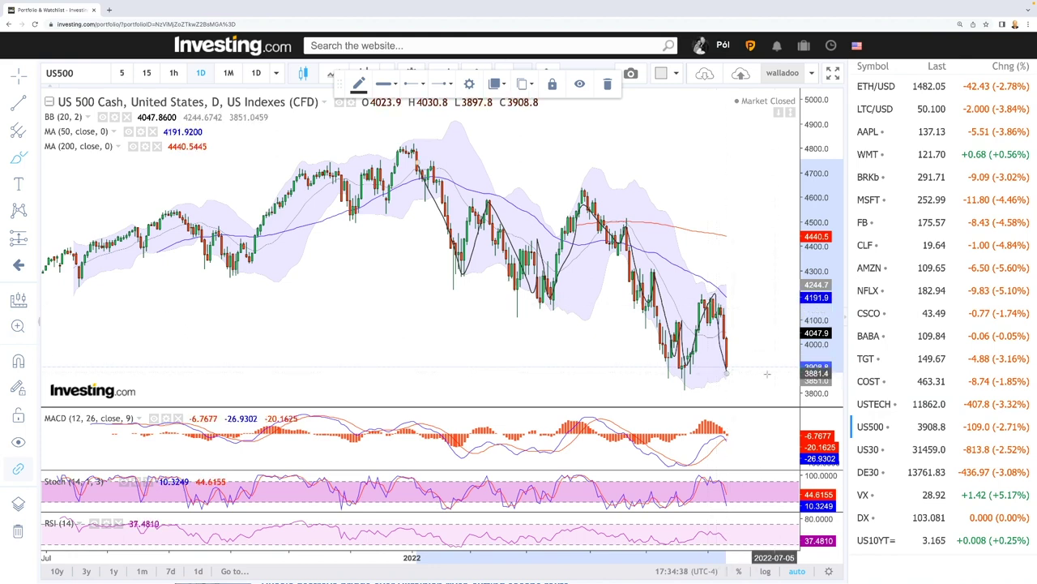
mouse_move(671, 372)
mouse_down()
mouse_move(753, 371)
mouse_move(745, 339)
mouse_move(759, 313)
mouse_move(790, 359)
mouse_up()
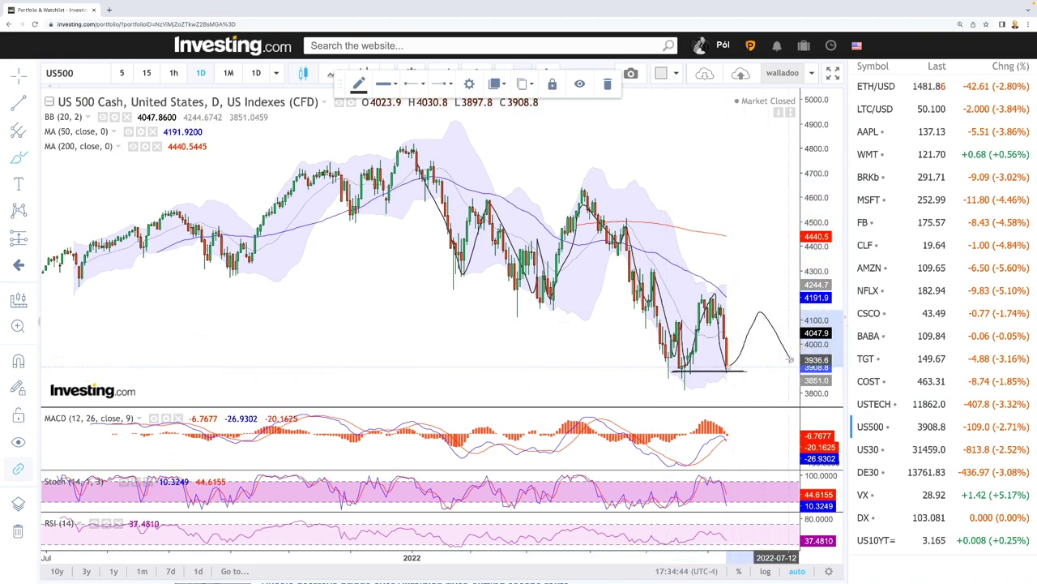
- Finish a short downward line off the 200-day average and zoom the chart out
scroll(761, 359, down, 2)
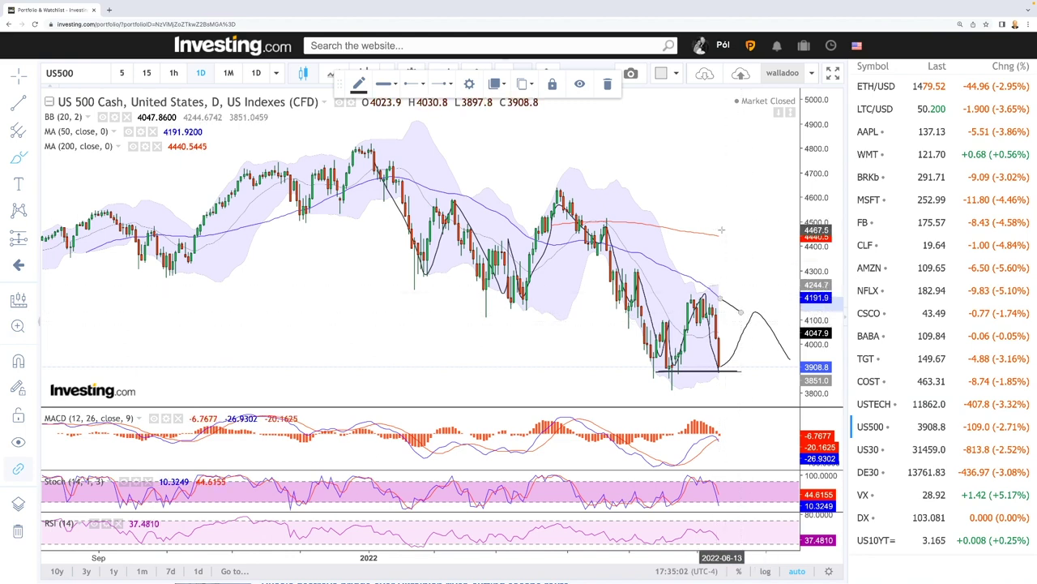
click(771, 260)
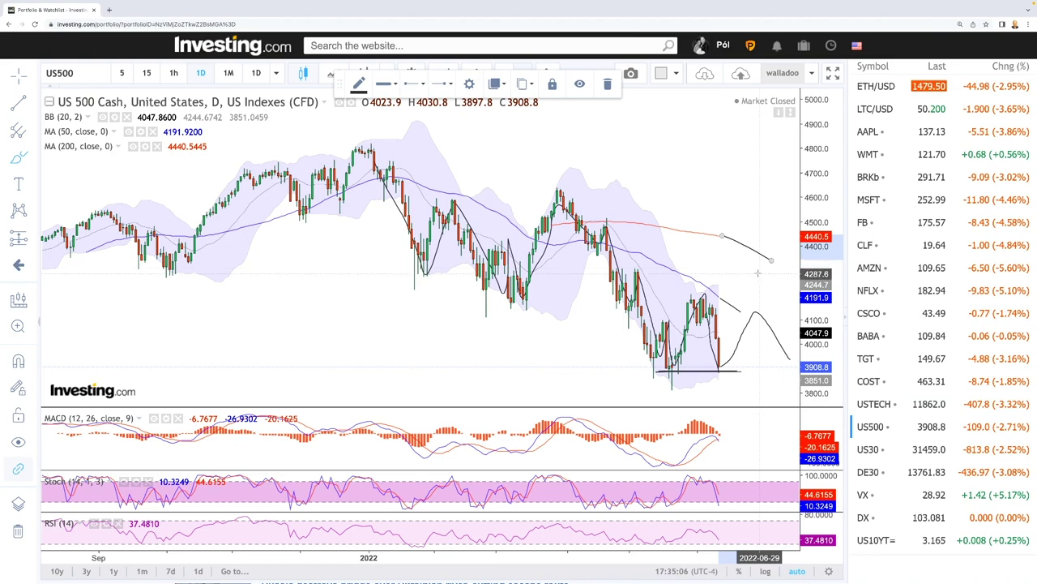
scroll(747, 304, down, 5)
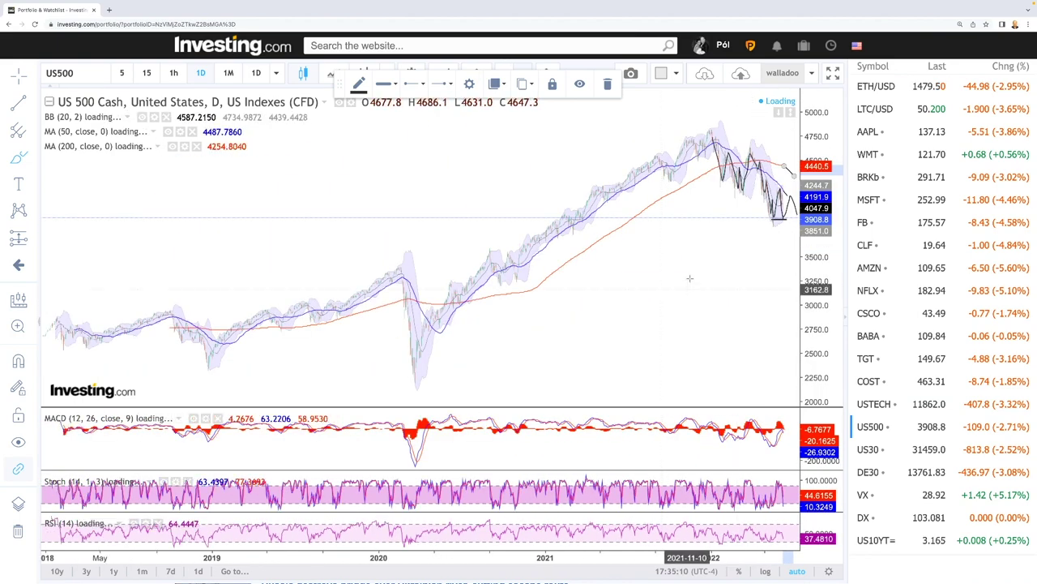
- Draw a Fib Retracement from the 2020 low of 2184.3 to the 4810.8 high, then show US30
click(31, 135)
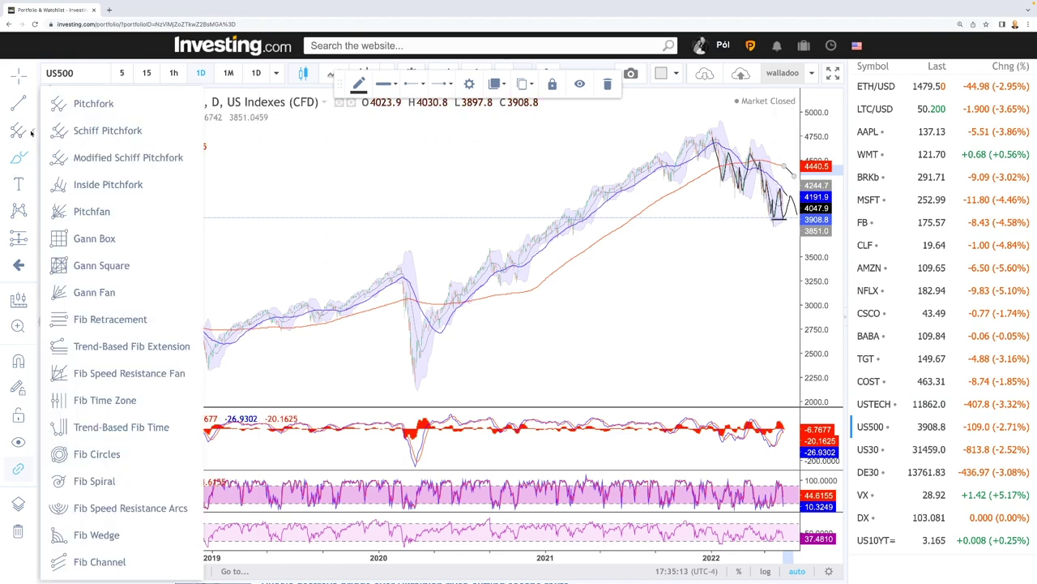
click(121, 319)
click(414, 383)
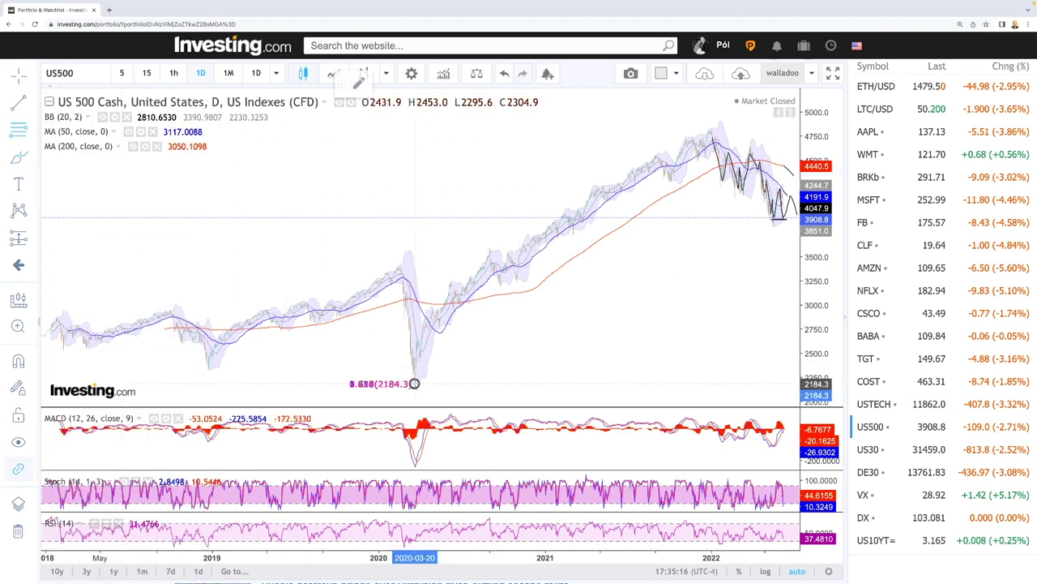
click(739, 130)
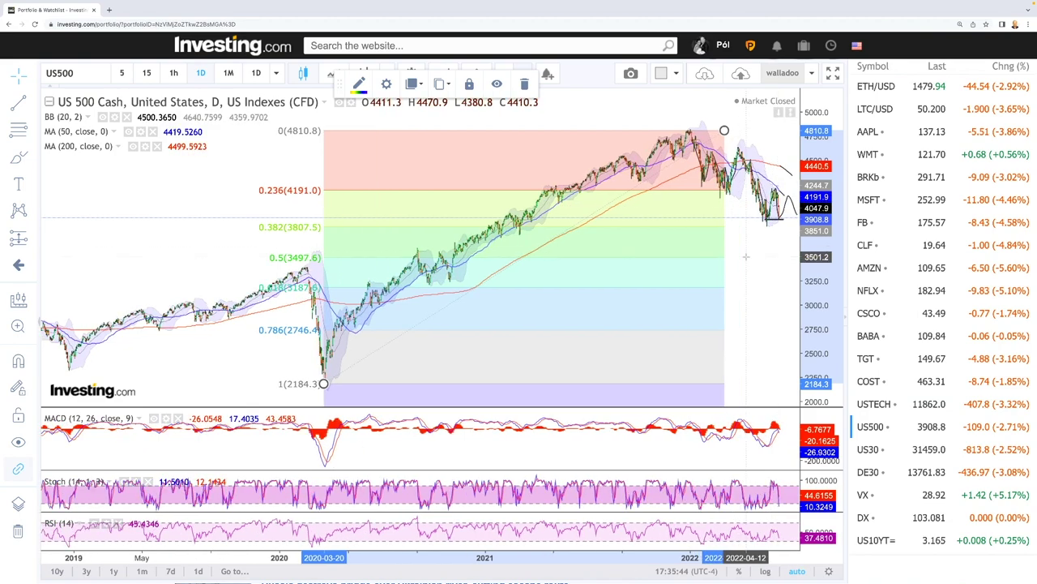
scroll(746, 256, up, 5)
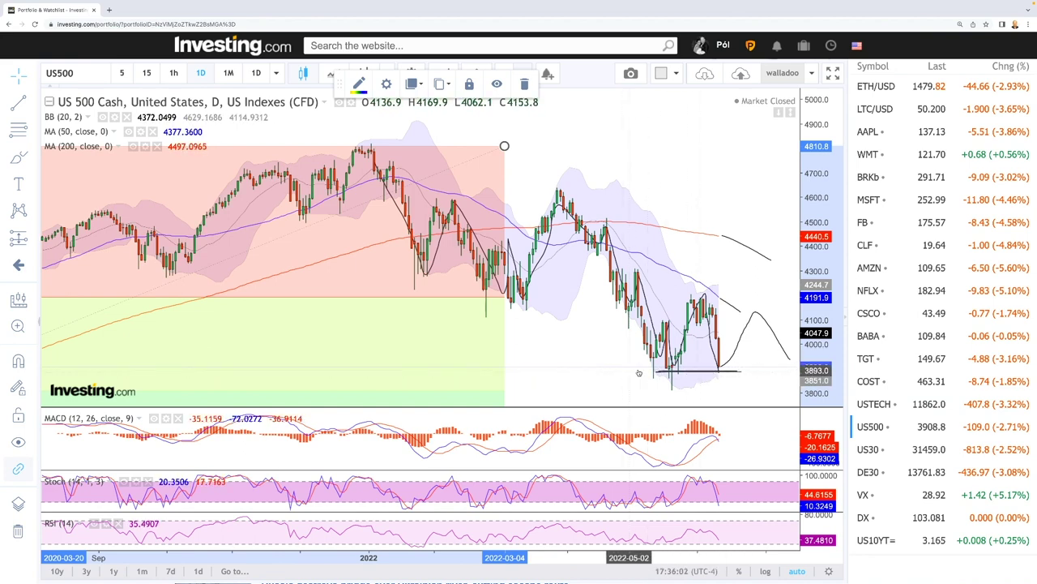
click(868, 449)
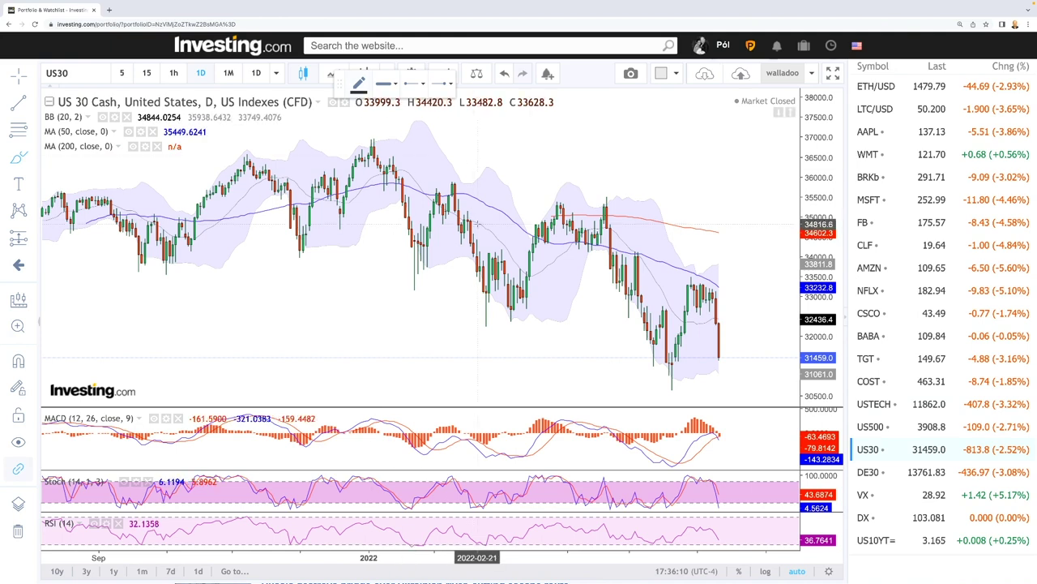
- Draw a zigzag path on US30 through the swing highs and lows to the latest low
mouse_move(413, 244)
mouse_down()
mouse_move(393, 162)
mouse_move(374, 145)
mouse_move(421, 243)
mouse_move(450, 197)
mouse_up()
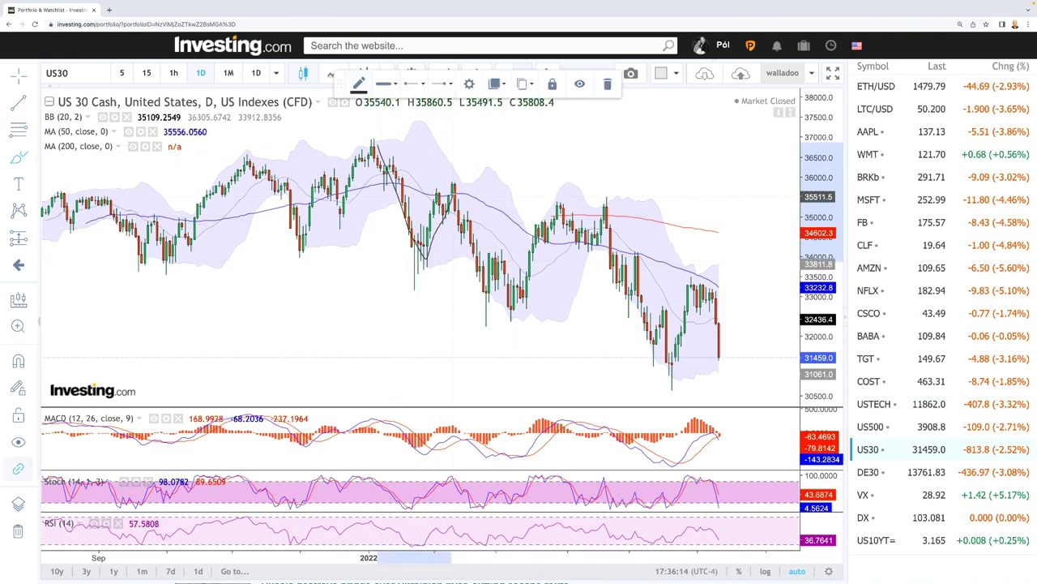
click(453, 190)
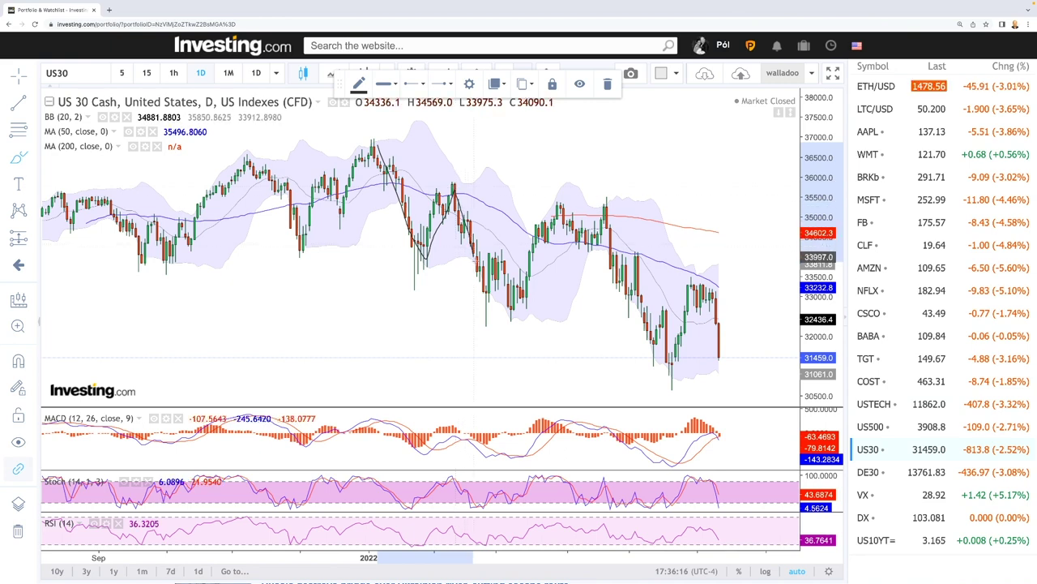
click(488, 316)
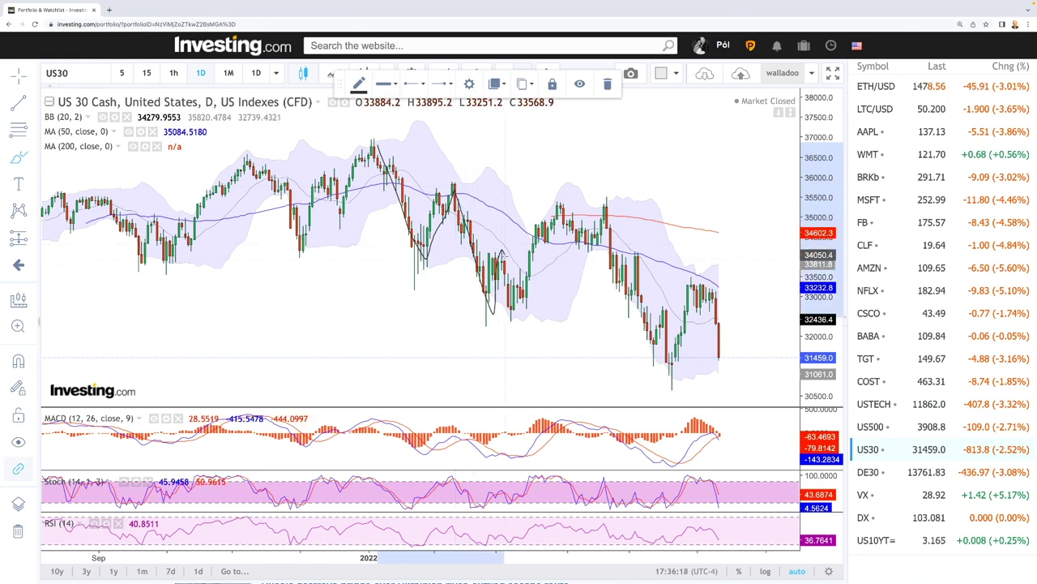
click(502, 255)
click(518, 300)
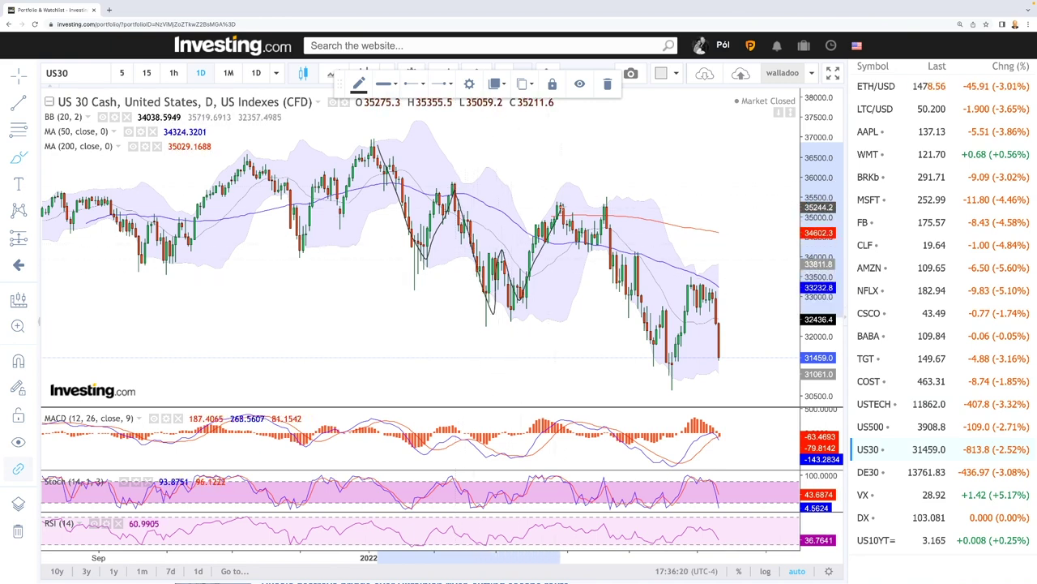
click(569, 214)
click(606, 209)
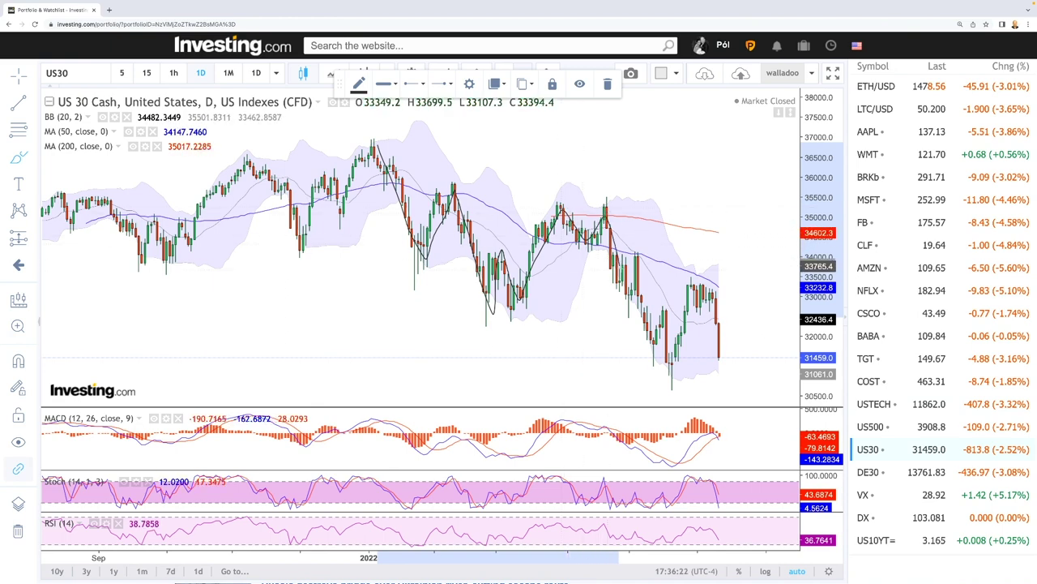
click(637, 256)
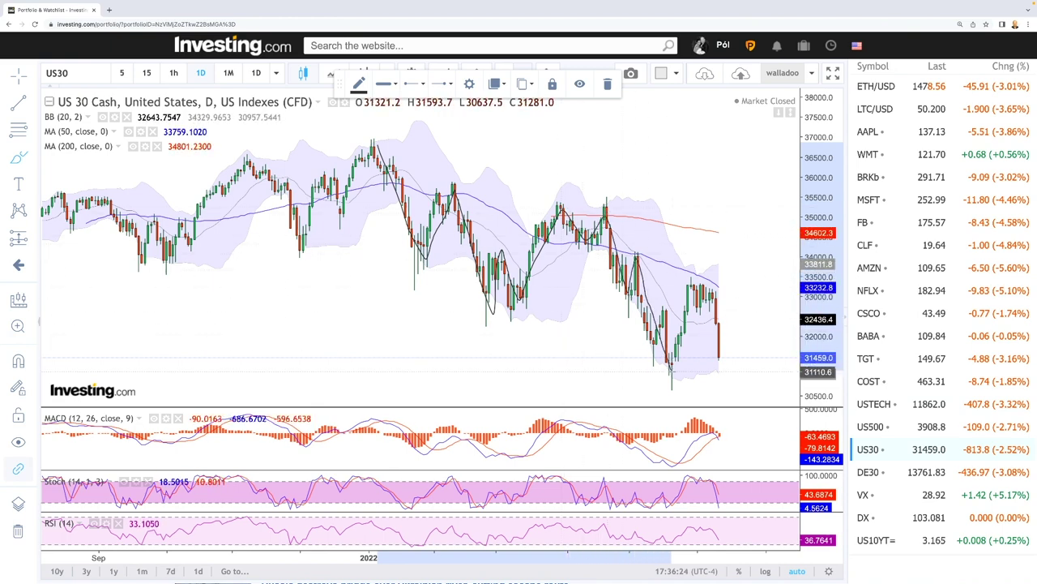
click(670, 369)
click(693, 283)
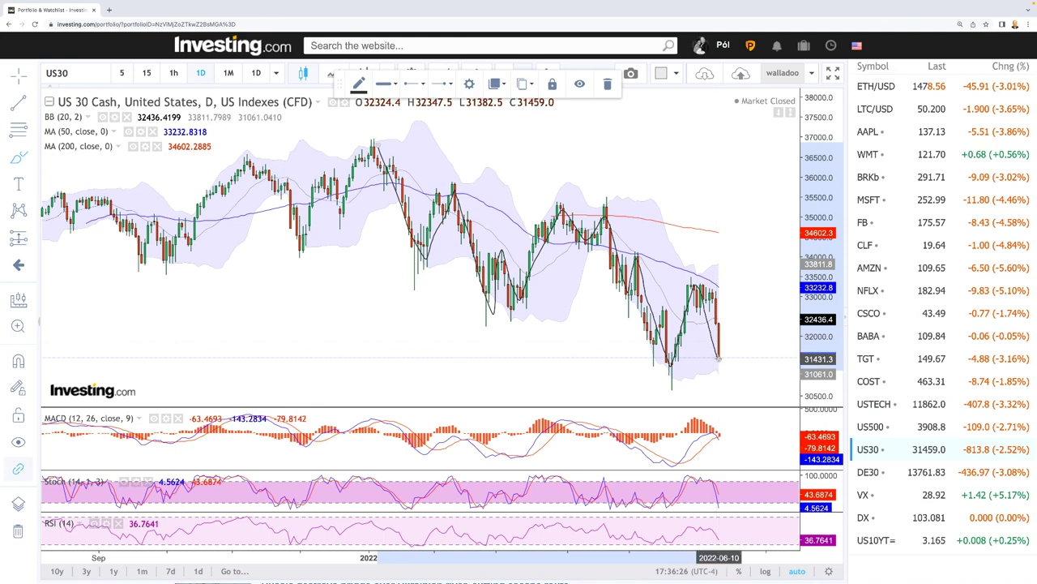
double_click(719, 357)
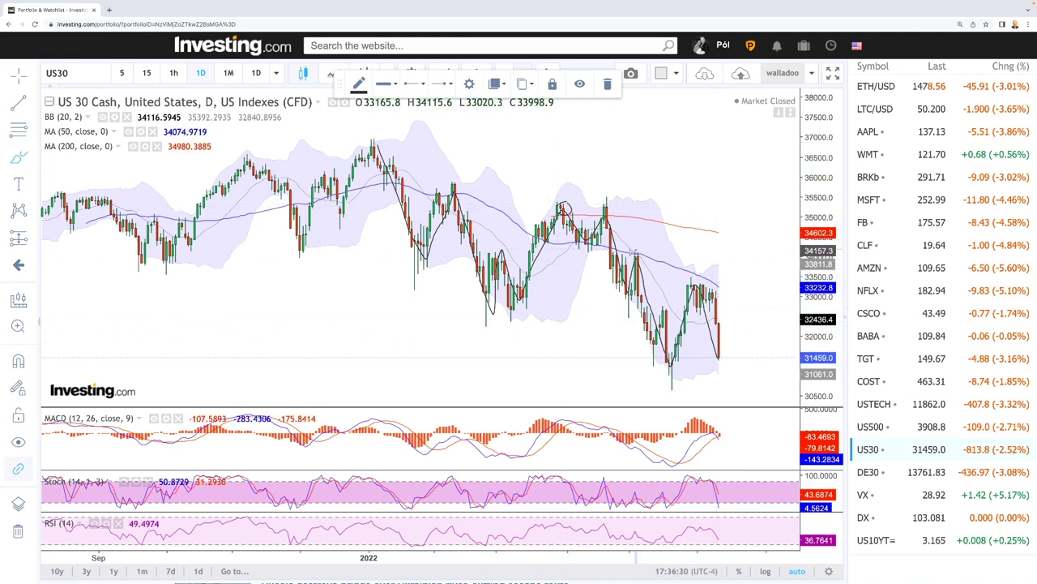
- Circle the April high and draw a horizontal support line along the recent lows
drag(638, 258, 646, 251)
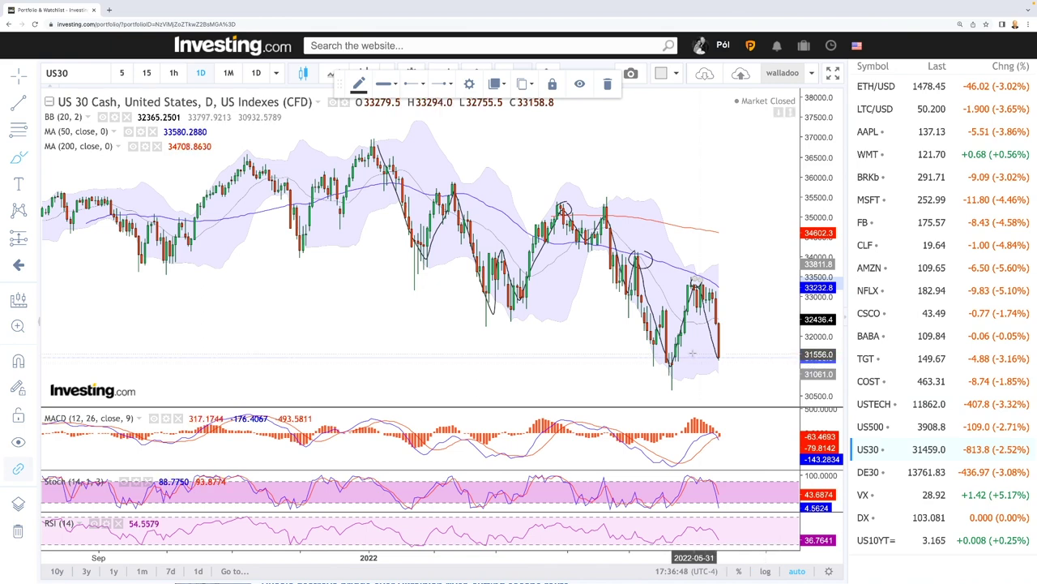
click(655, 360)
click(727, 360)
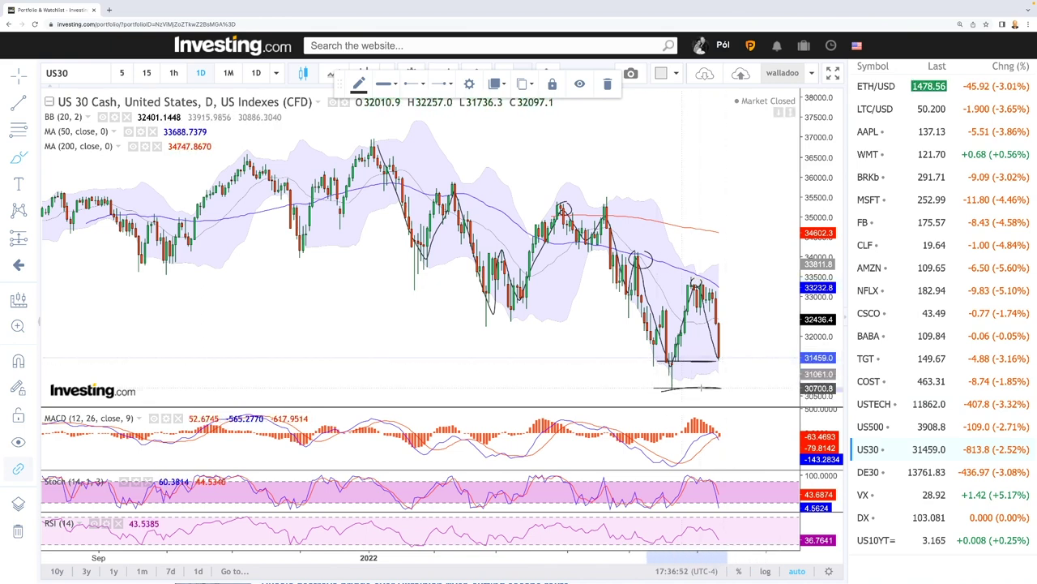
- Brush an arc under the lowest low, a rebound curve from the last low, and a falling 200-day extension
click(720, 387)
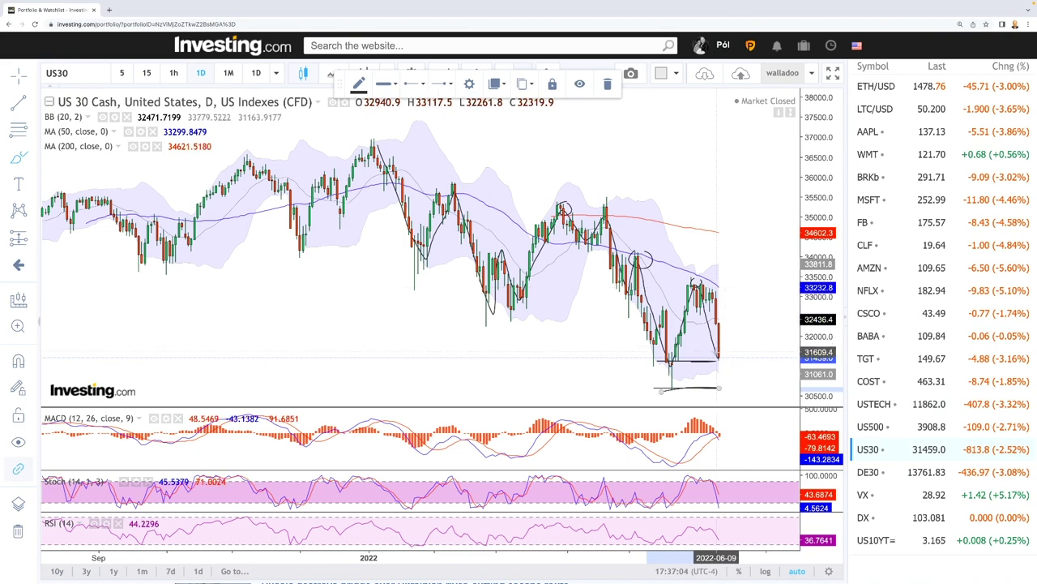
mouse_move(718, 358)
mouse_down()
mouse_move(739, 350)
mouse_move(756, 302)
mouse_move(778, 350)
mouse_up()
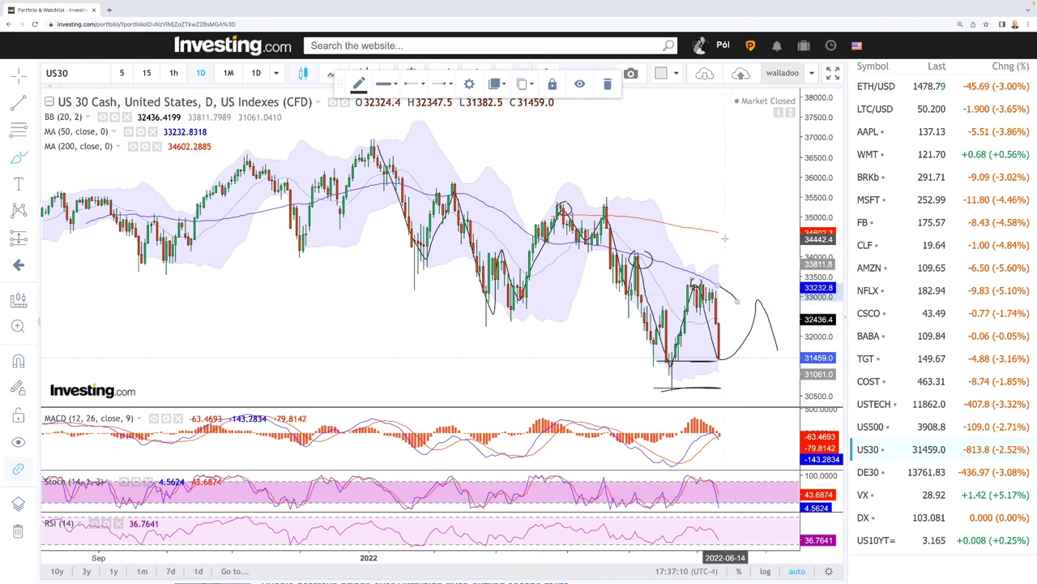
drag(718, 232, 765, 251)
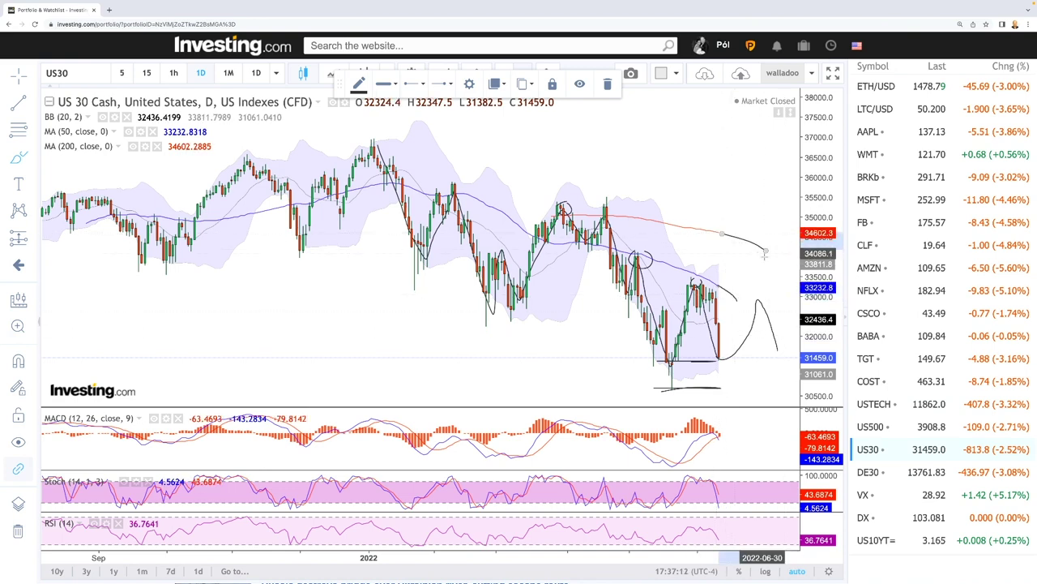
scroll(735, 333, down, 3)
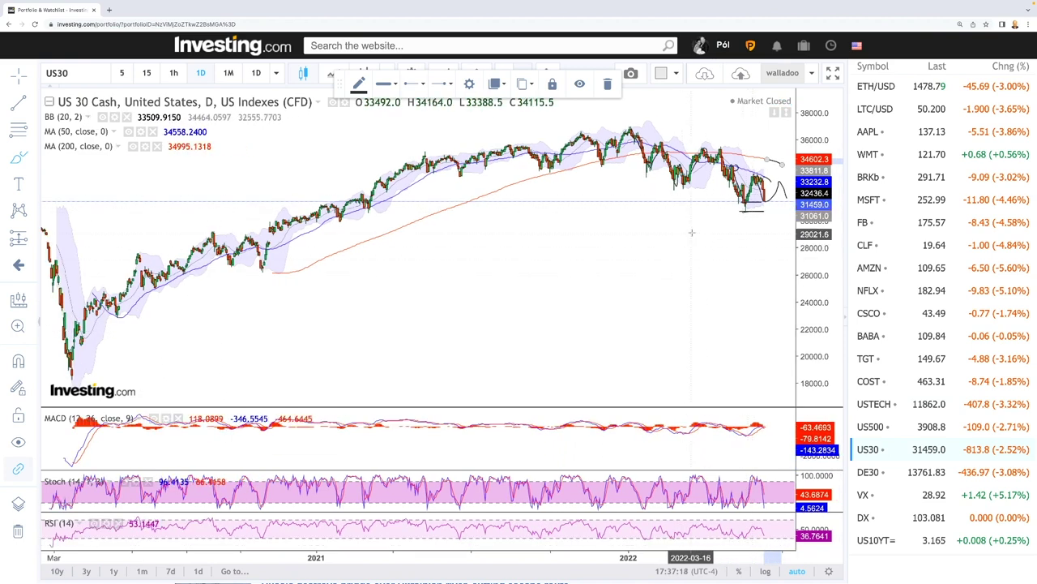
- Switch to the DAX (DE30) chart and circle three peaks
click(877, 473)
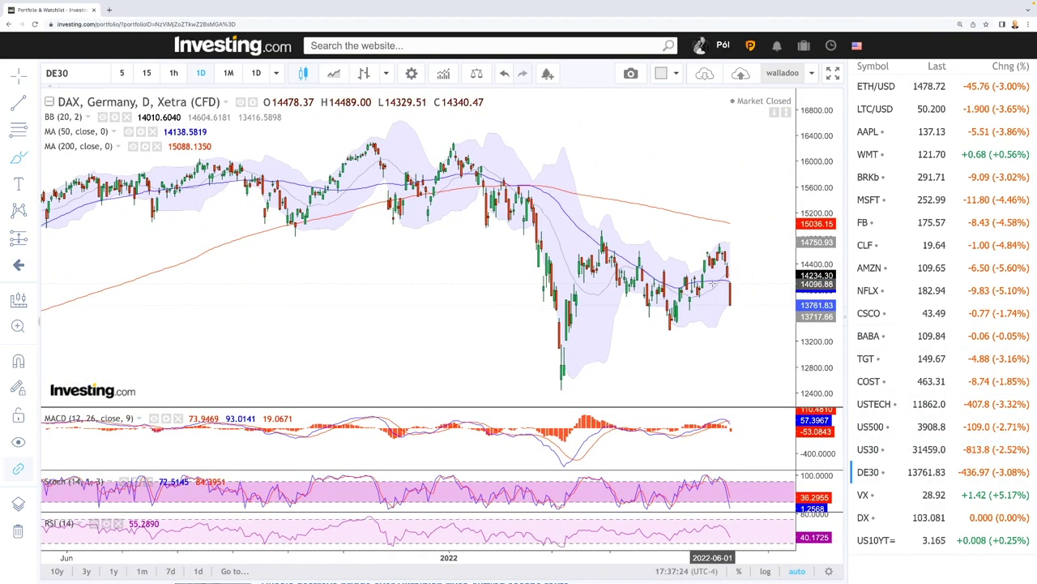
scroll(713, 277, up, 2)
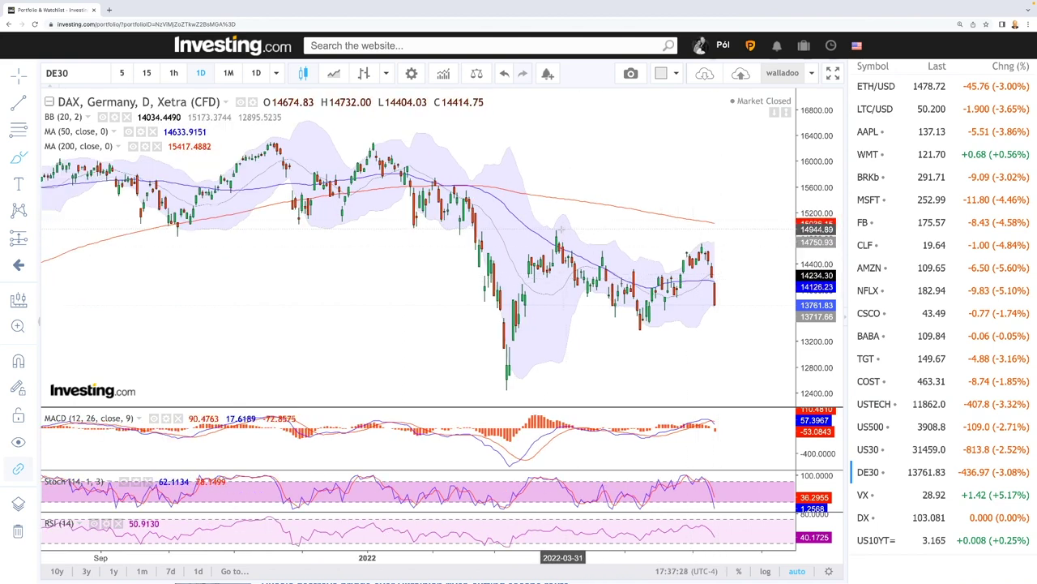
drag(546, 230, 569, 243)
drag(479, 238, 502, 250)
drag(687, 243, 715, 258)
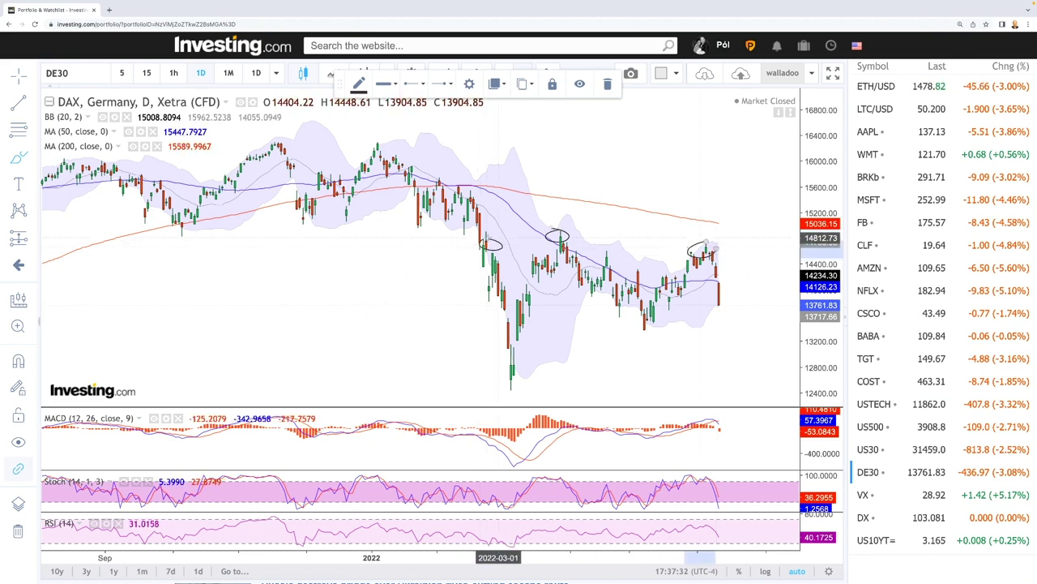
- Draw two horizontal lines joining the highs near 14,750 and circle the May swing low
drag(469, 236, 697, 236)
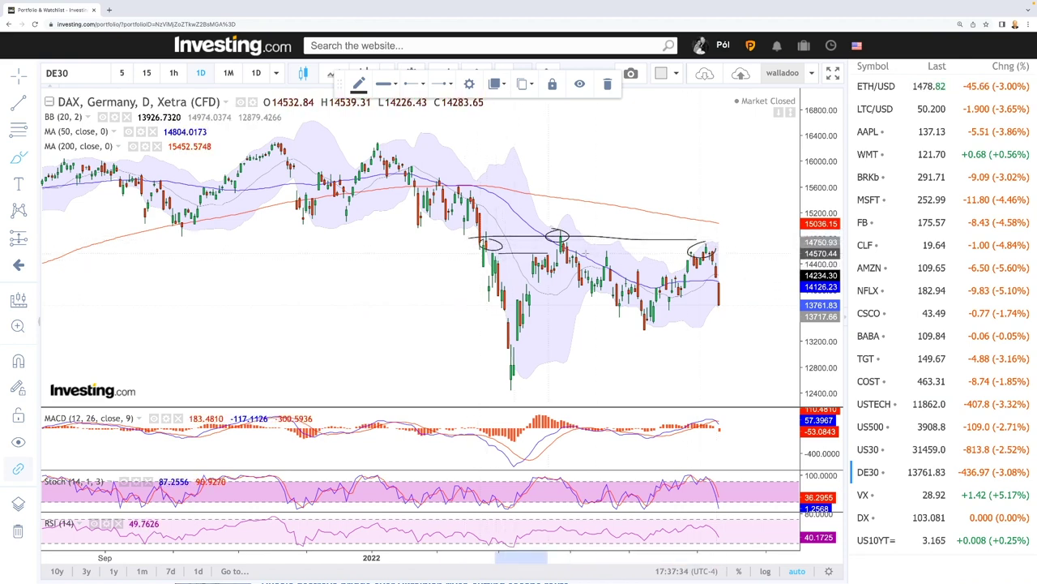
drag(496, 253, 699, 254)
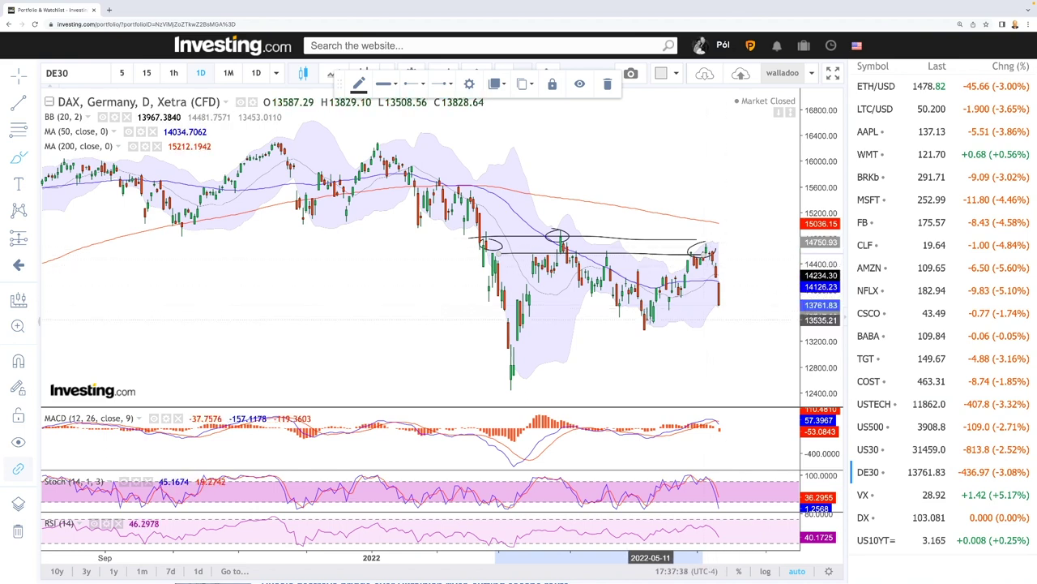
drag(649, 326, 645, 329)
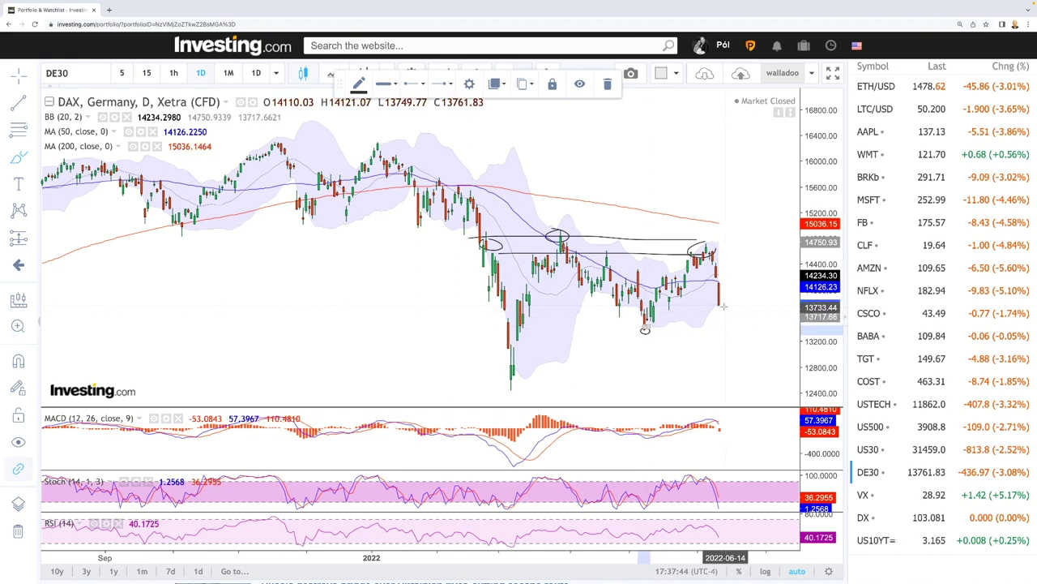
scroll(724, 306, up, 3)
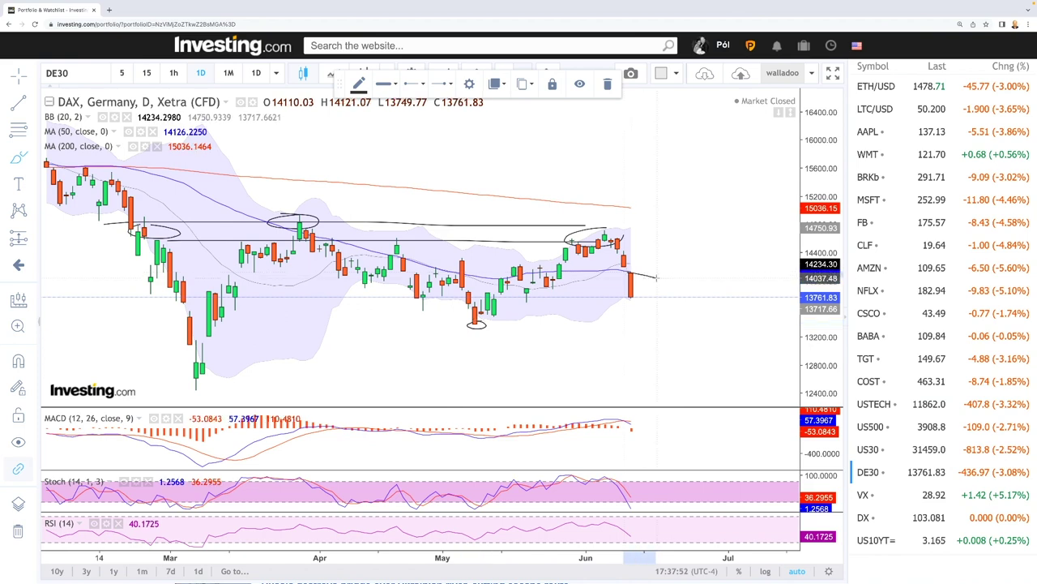
- Extend the projected curve past the last candle and the 200-day average to the right
drag(656, 278, 669, 282)
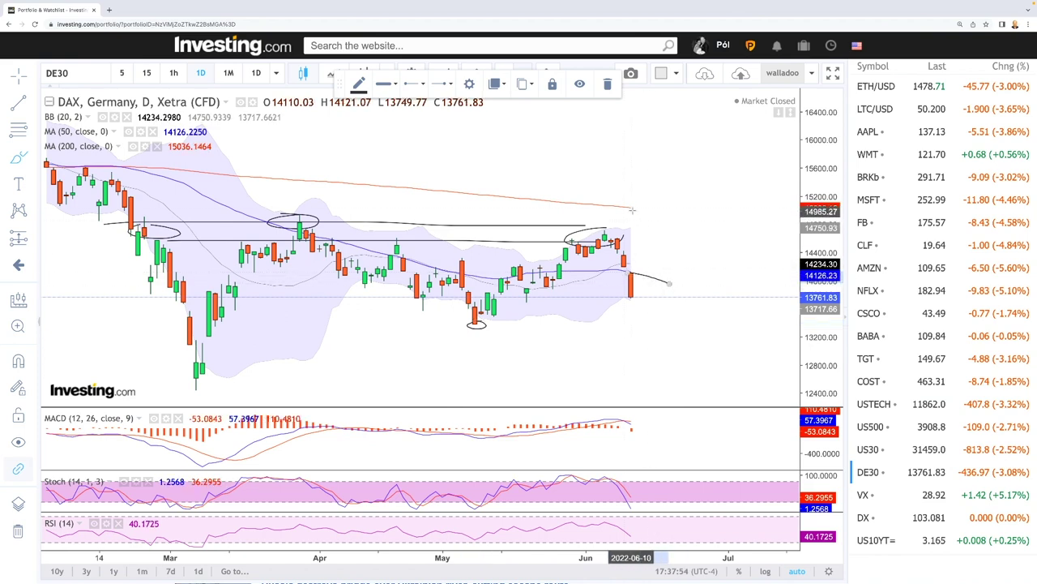
drag(634, 210, 689, 221)
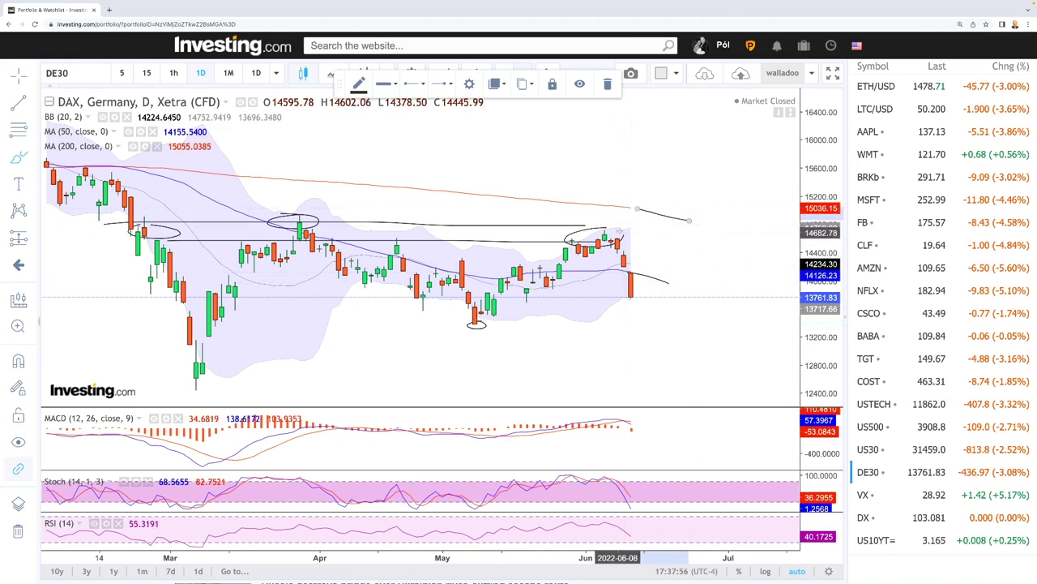
scroll(685, 294, down, 3)
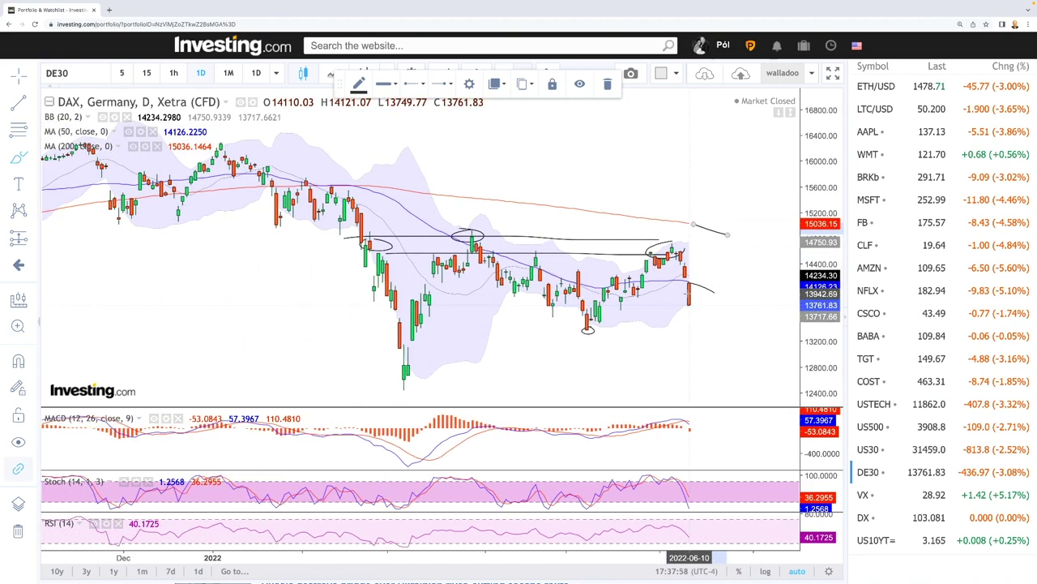
scroll(689, 295, down, 3)
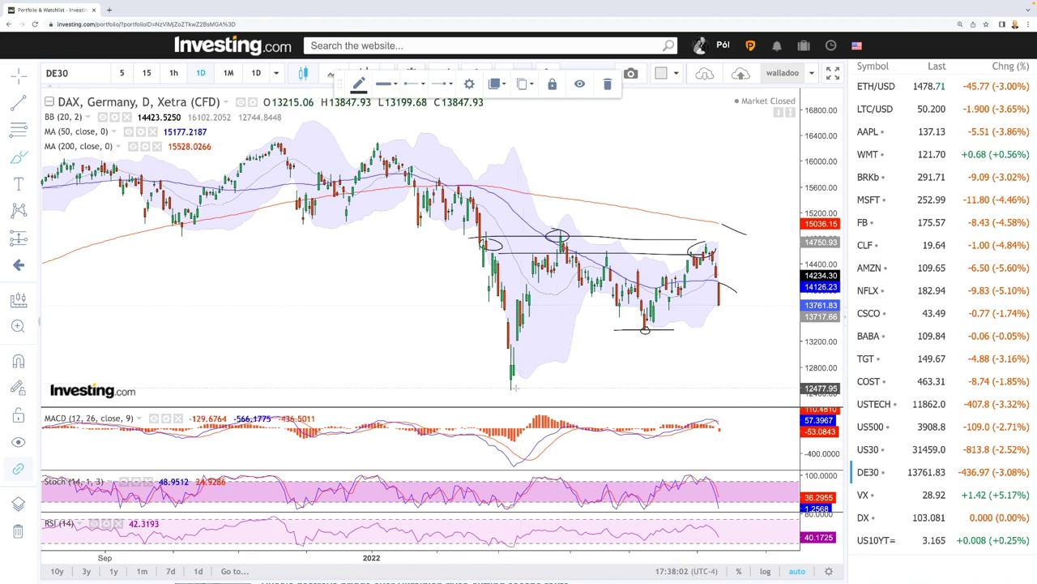
- Draw a support line under the March low and a steep drop projected to 12,500
drag(523, 377, 726, 386)
click(618, 378)
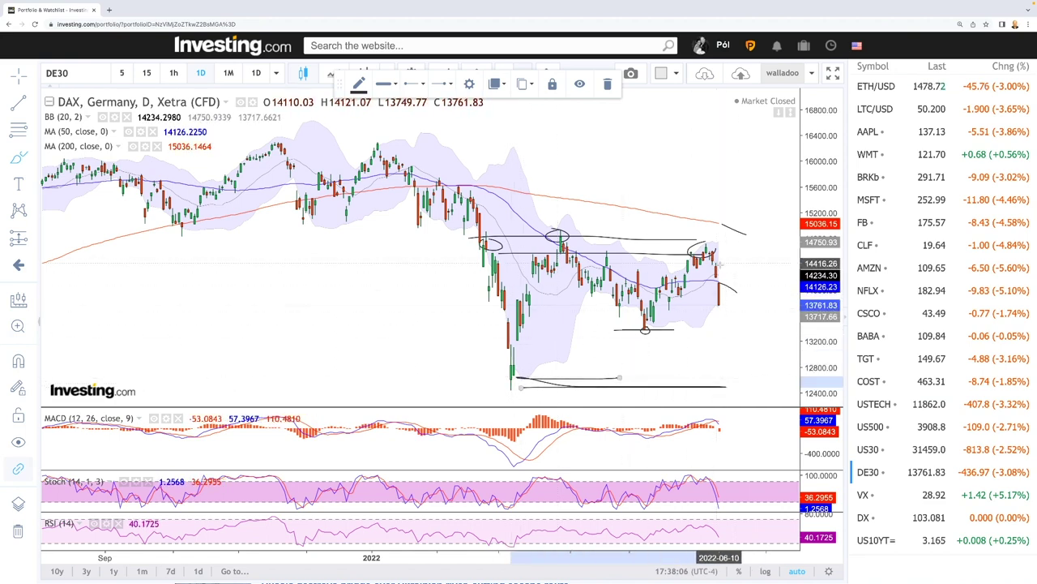
drag(716, 272, 734, 379)
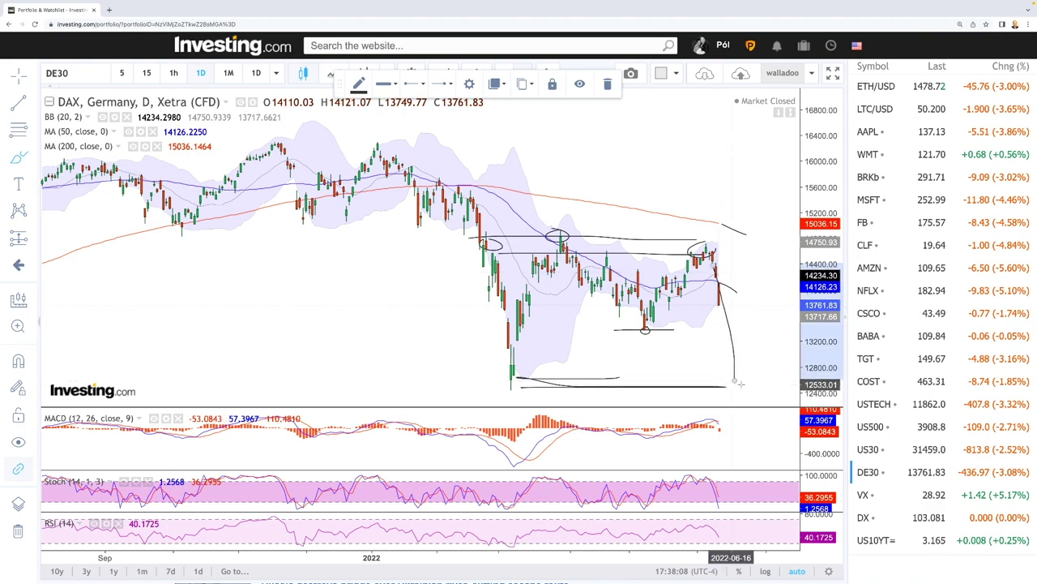
scroll(705, 390, down, 5)
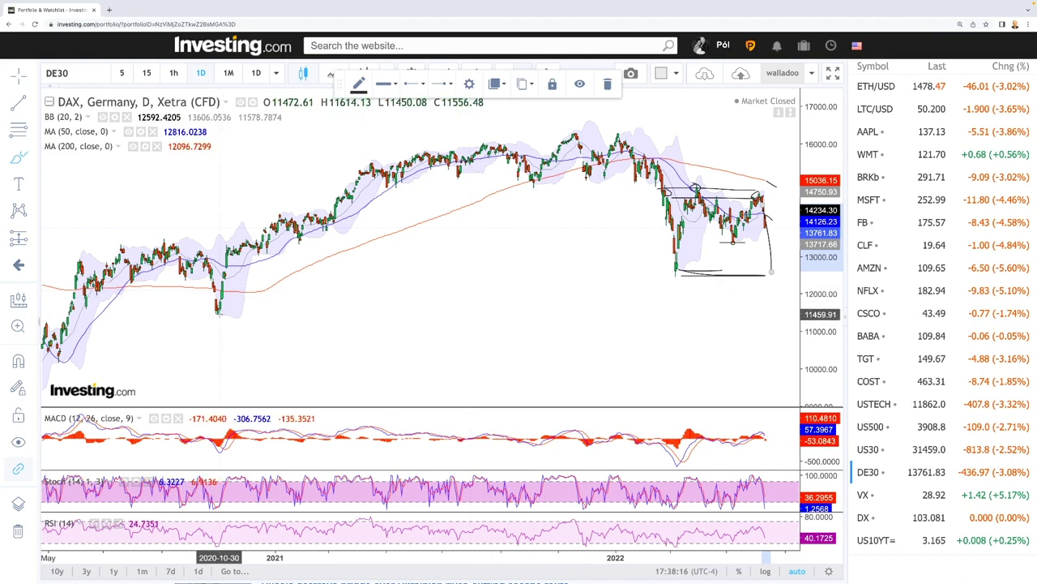
scroll(729, 340, up, 4)
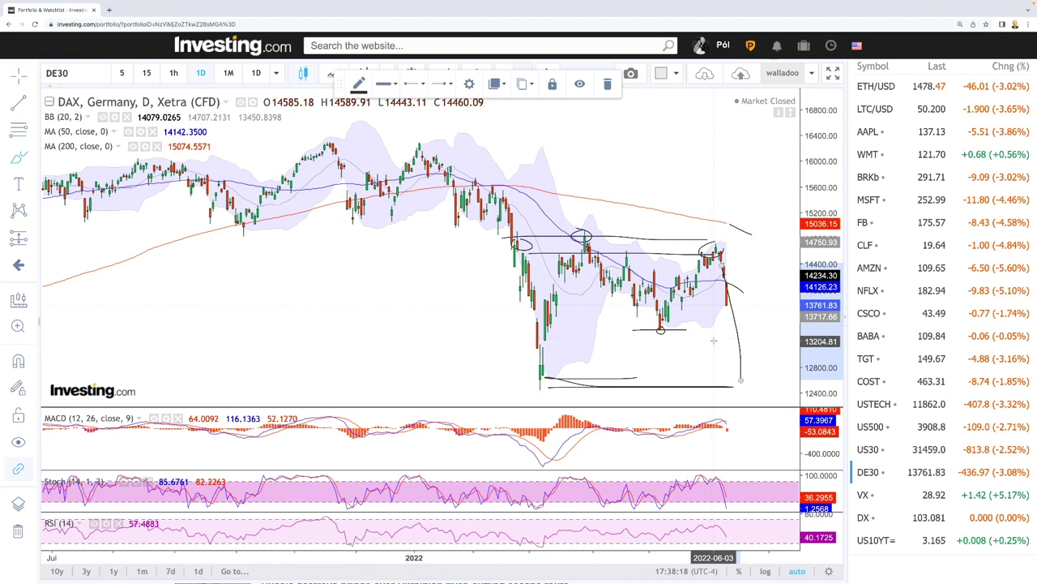
scroll(713, 340, up, 2)
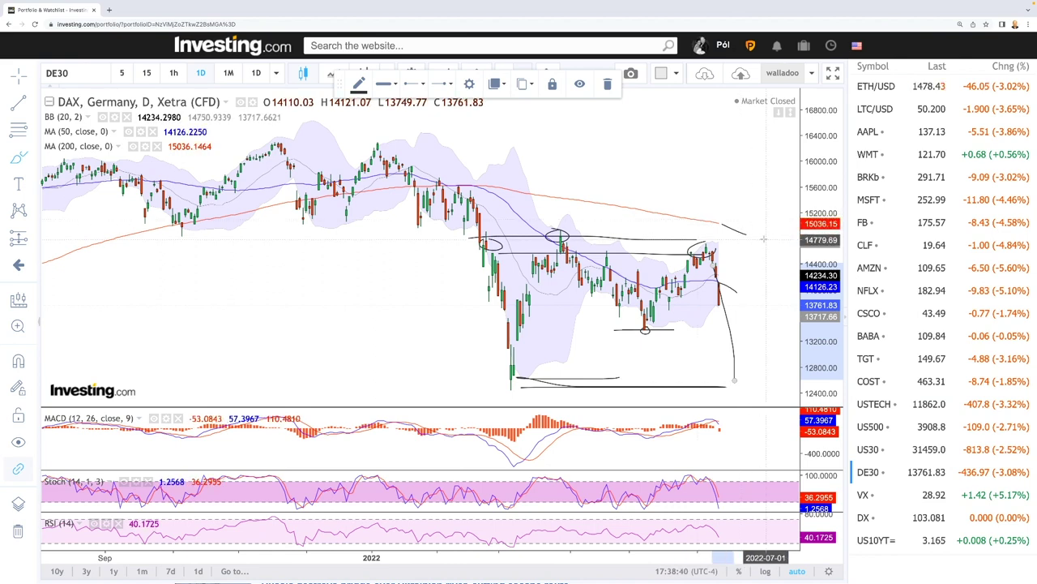
- Switch to VIX futures and brush a swing trace up to the recent peak, projecting toward 36
click(873, 496)
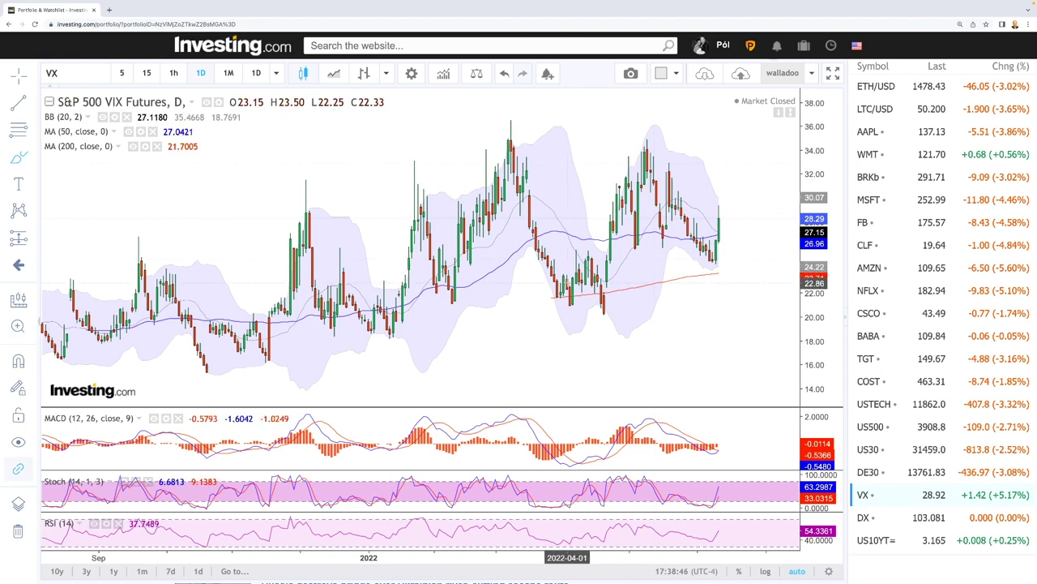
click(571, 295)
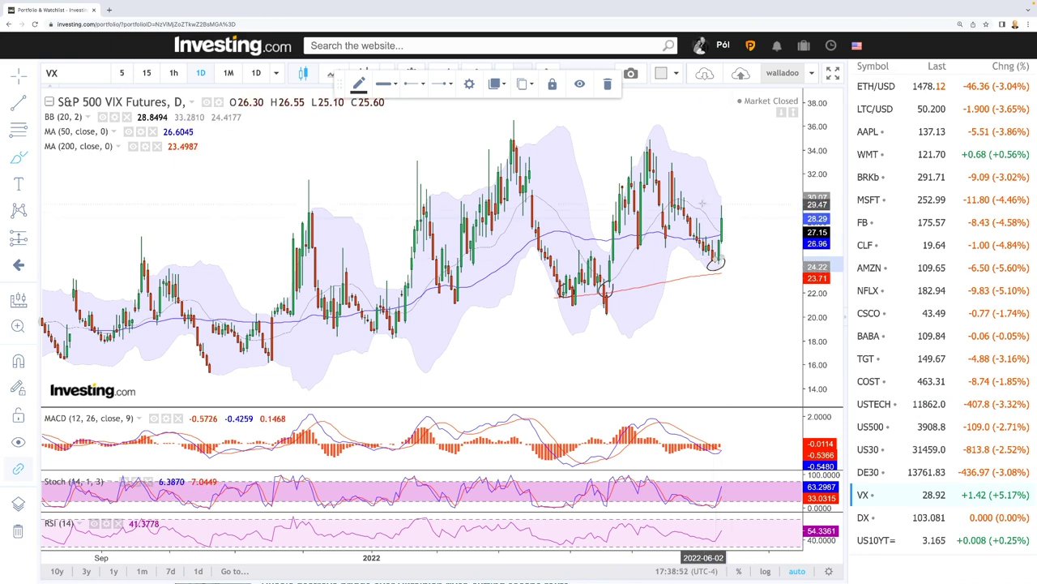
mouse_move(609, 262)
mouse_down()
mouse_move(655, 132)
mouse_move(712, 260)
mouse_move(764, 125)
mouse_up()
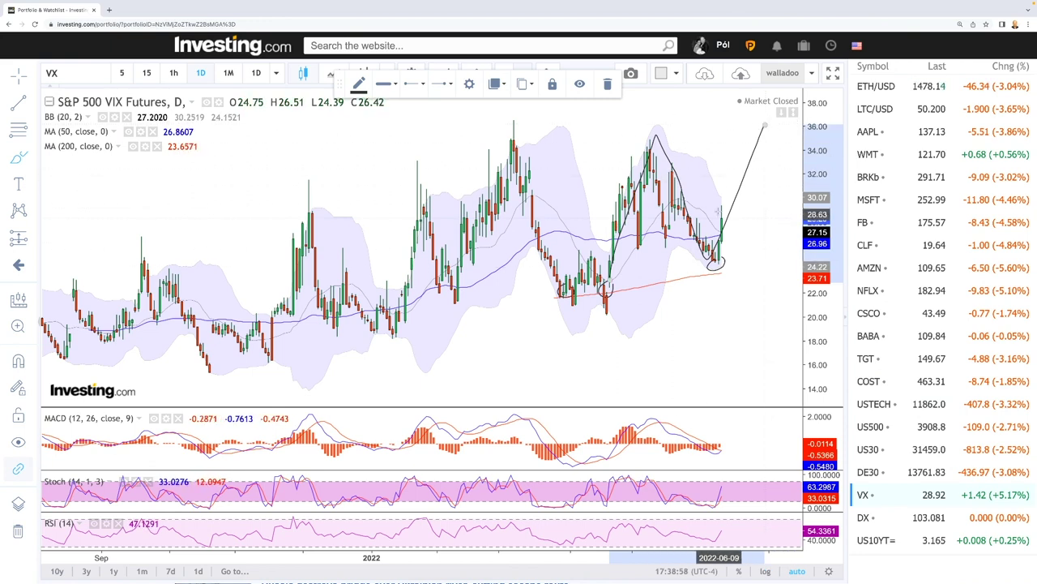
scroll(719, 316, down, 4)
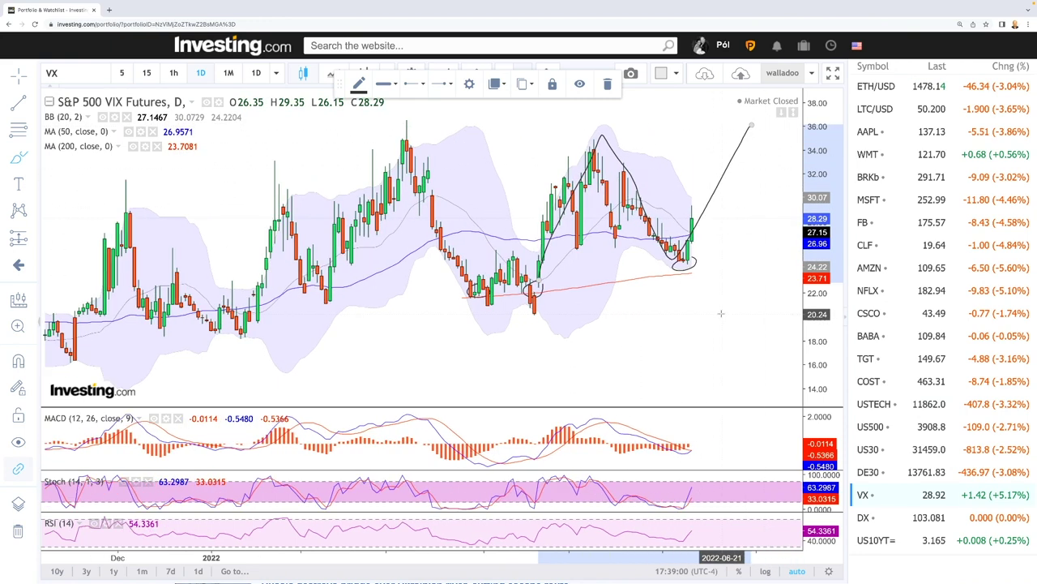
scroll(720, 315, down, 4)
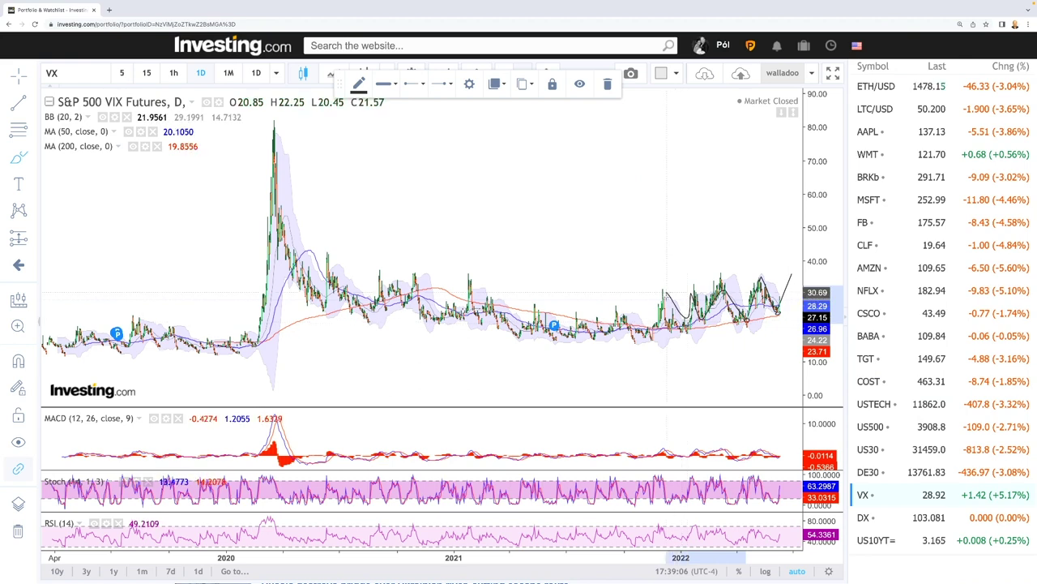
- Brush a rising curved trend line over the VIX highs and a curved support line under the lows
drag(533, 312, 780, 261)
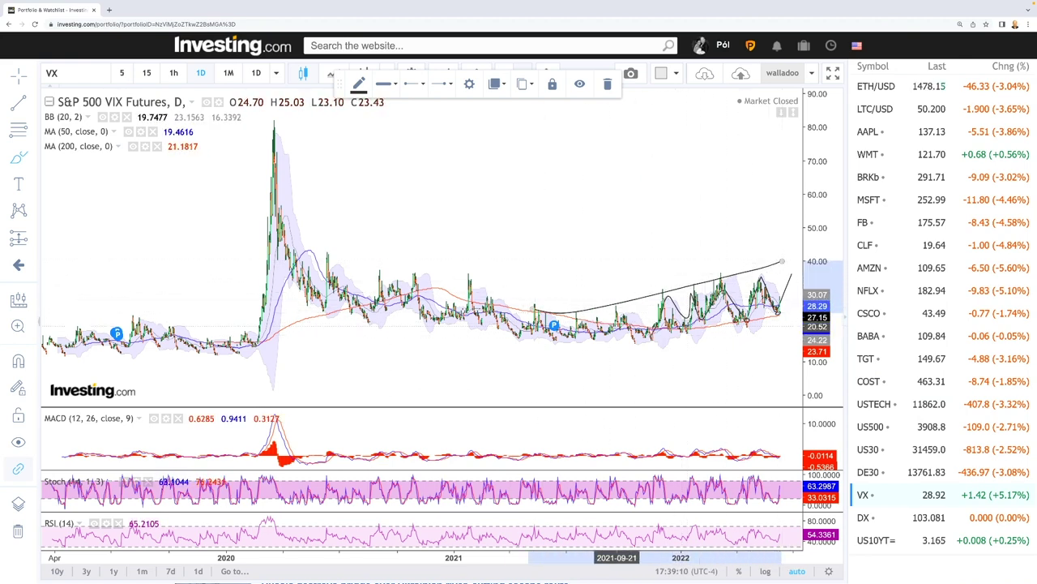
drag(542, 339, 738, 321)
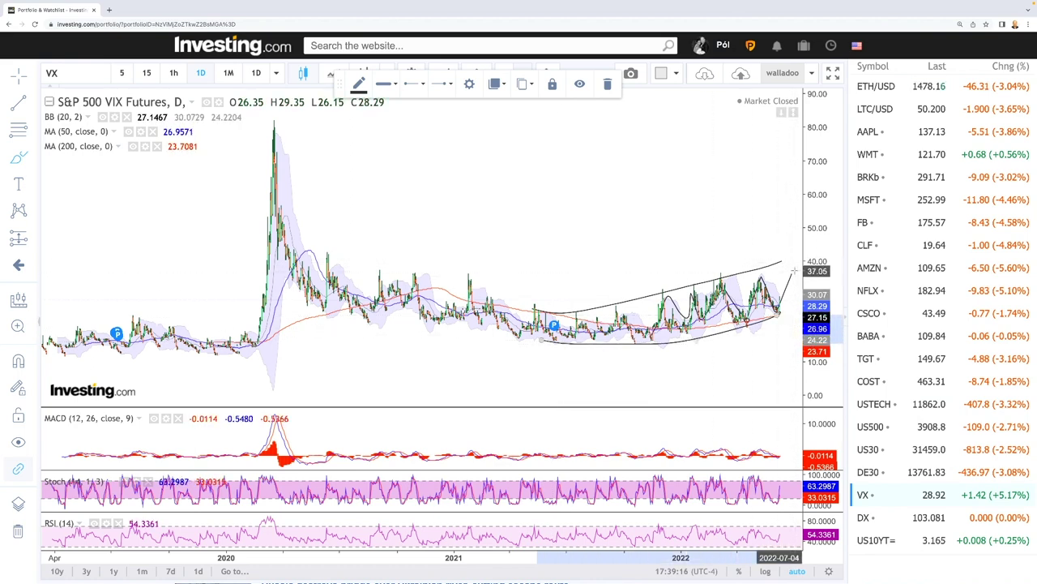
scroll(793, 270, up, 5)
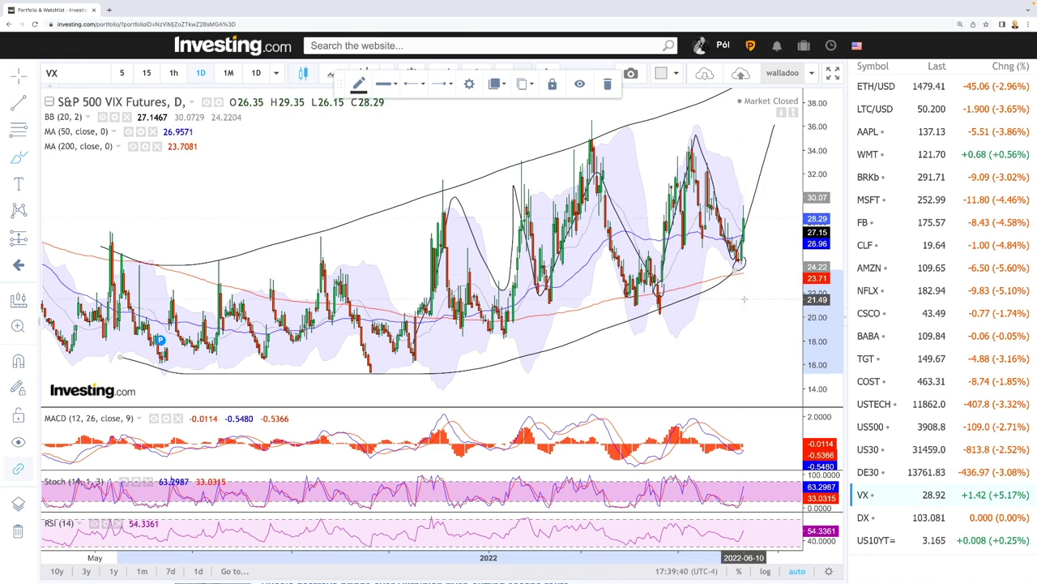
- Draw short horizontal lines marking the April low and an earlier VIX low
scroll(744, 299, down, 3)
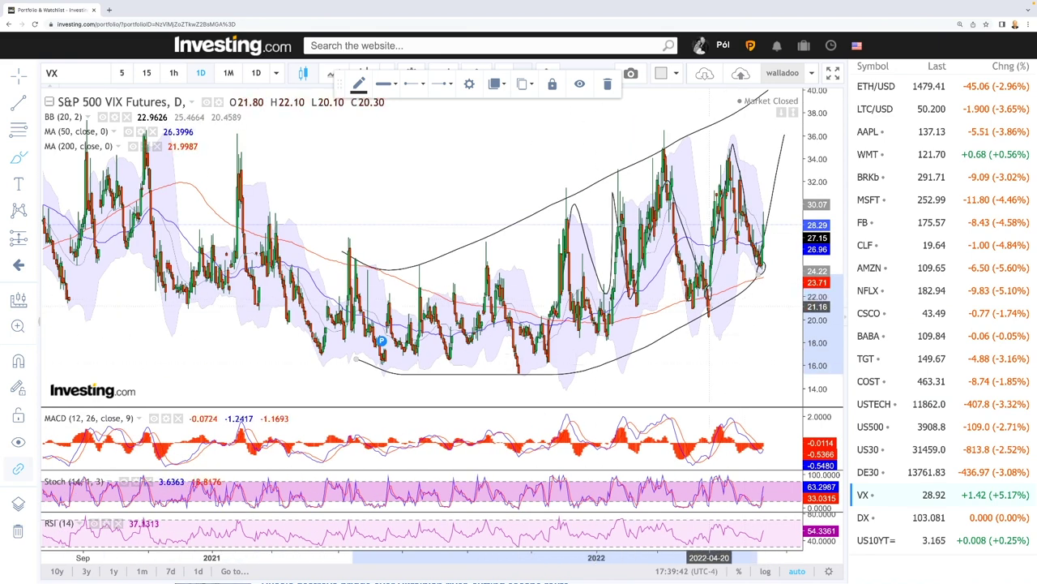
drag(689, 316, 754, 317)
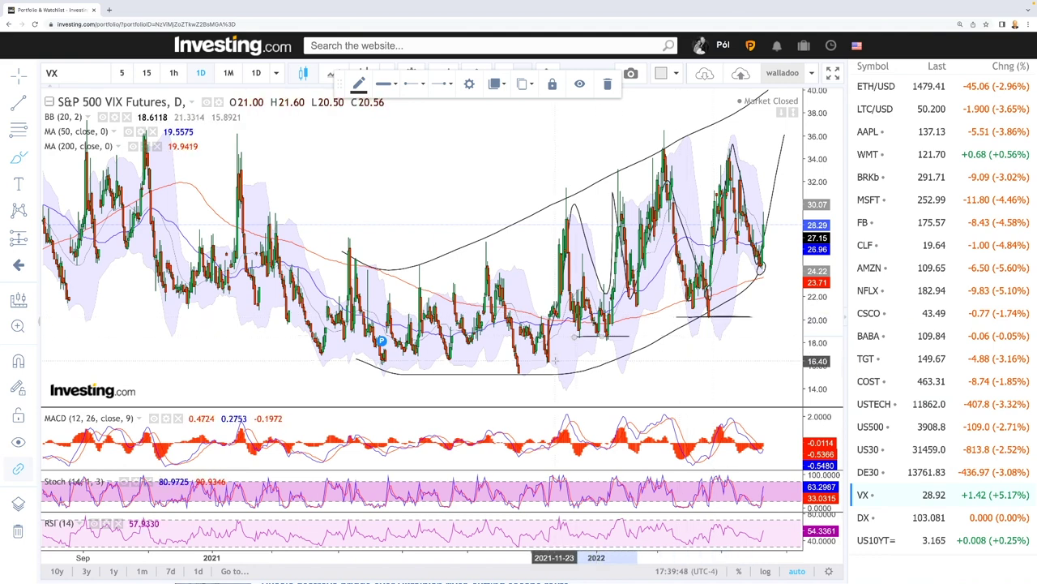
drag(554, 361, 494, 361)
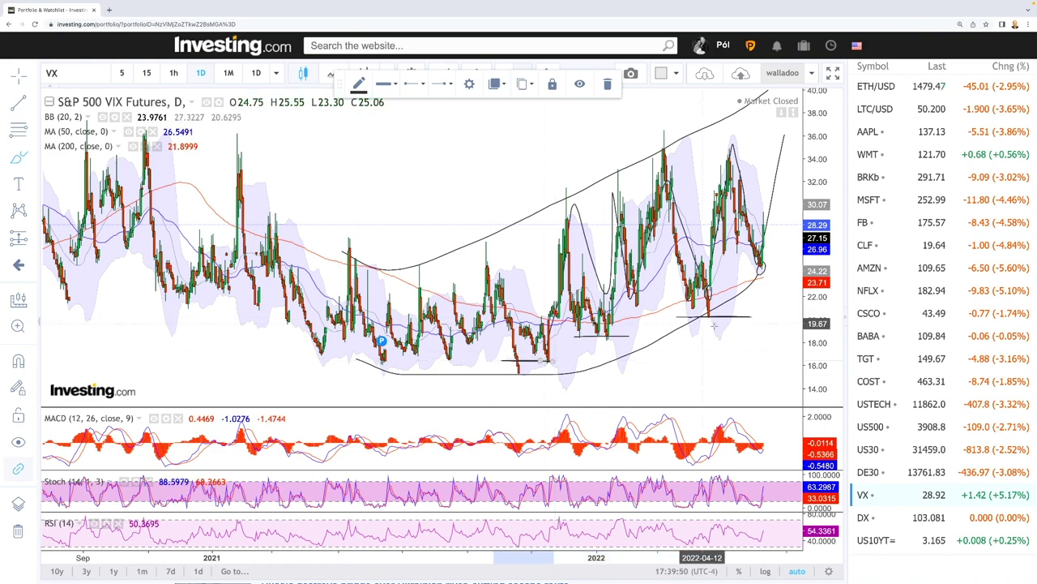
scroll(729, 330, down, 6)
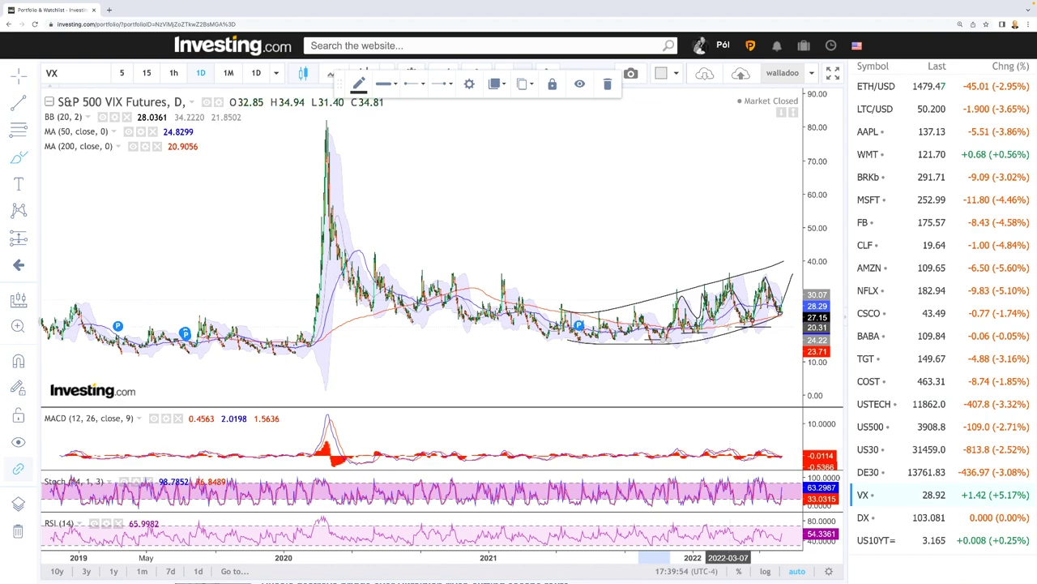
- Switch to the US 10-Year yield chart and mark its peak with a small stroke
click(886, 538)
scroll(699, 266, up, 5)
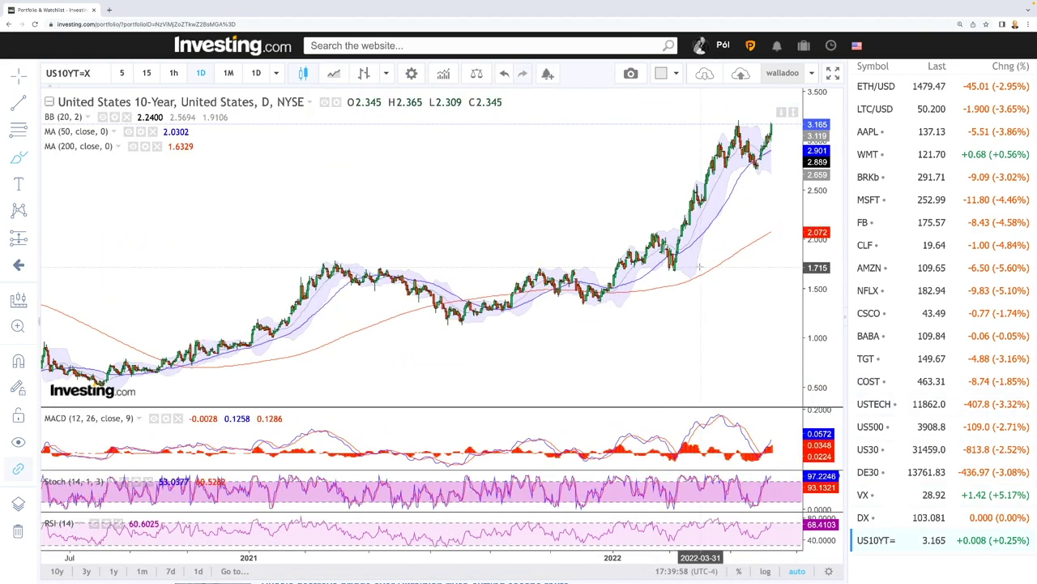
drag(629, 128, 633, 127)
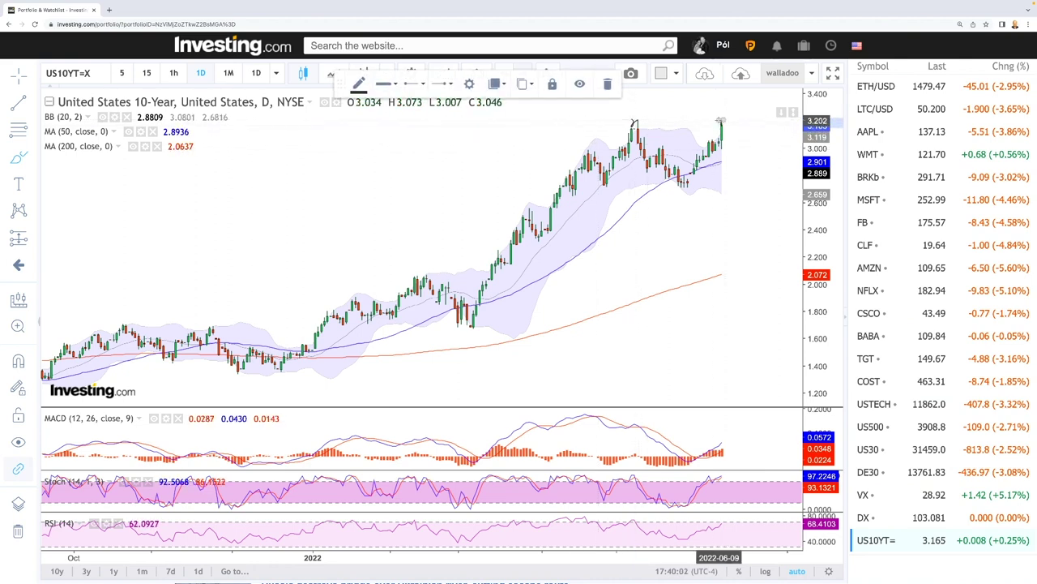
- Draw the projection curve rising above the 3.2 highs and circle the late-May lows
scroll(737, 154, up, 3)
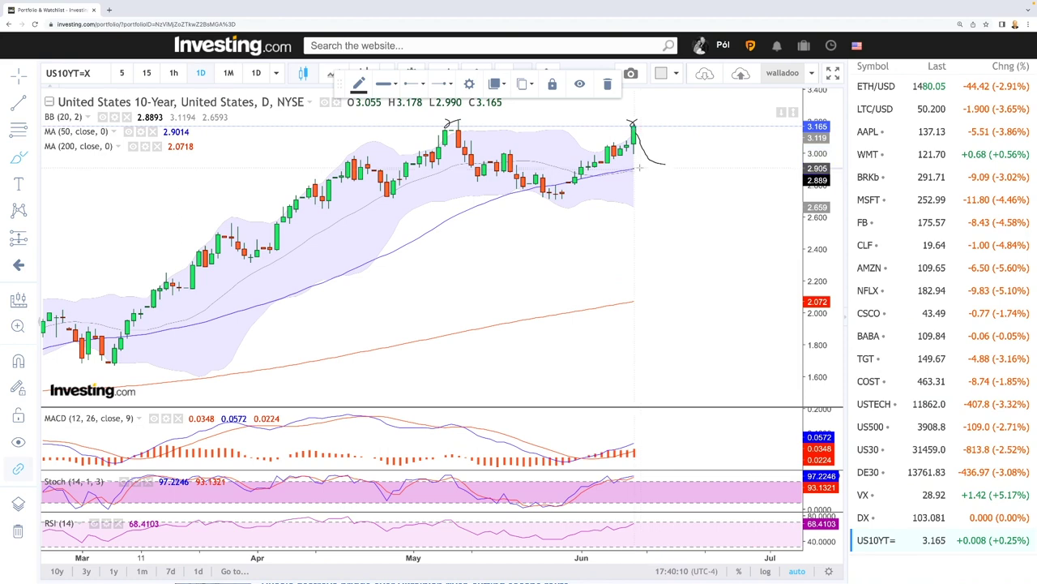
drag(661, 164, 699, 121)
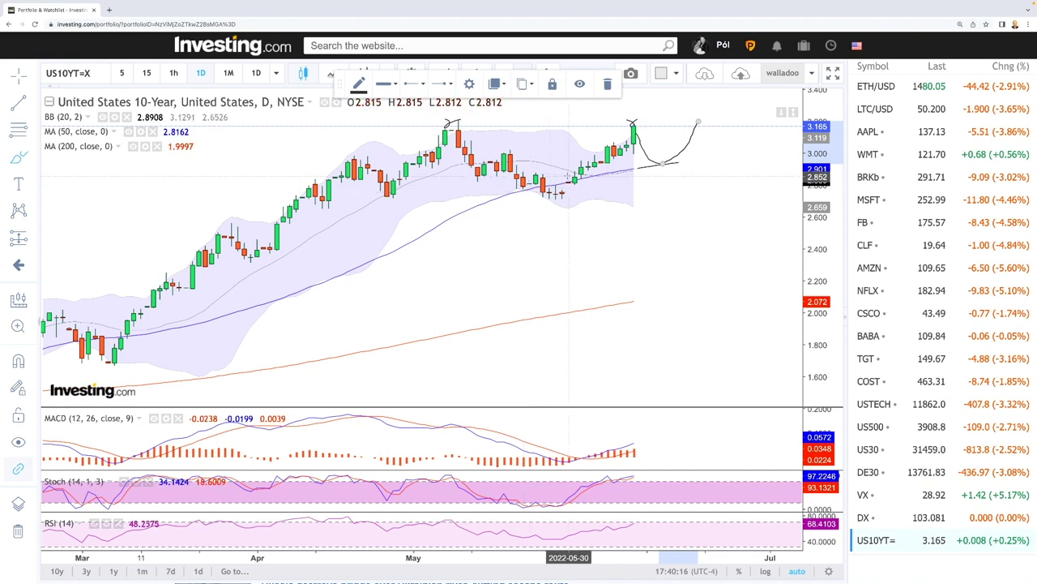
mouse_move(576, 177)
mouse_down()
mouse_move(548, 196)
mouse_move(535, 180)
mouse_move(581, 182)
mouse_up()
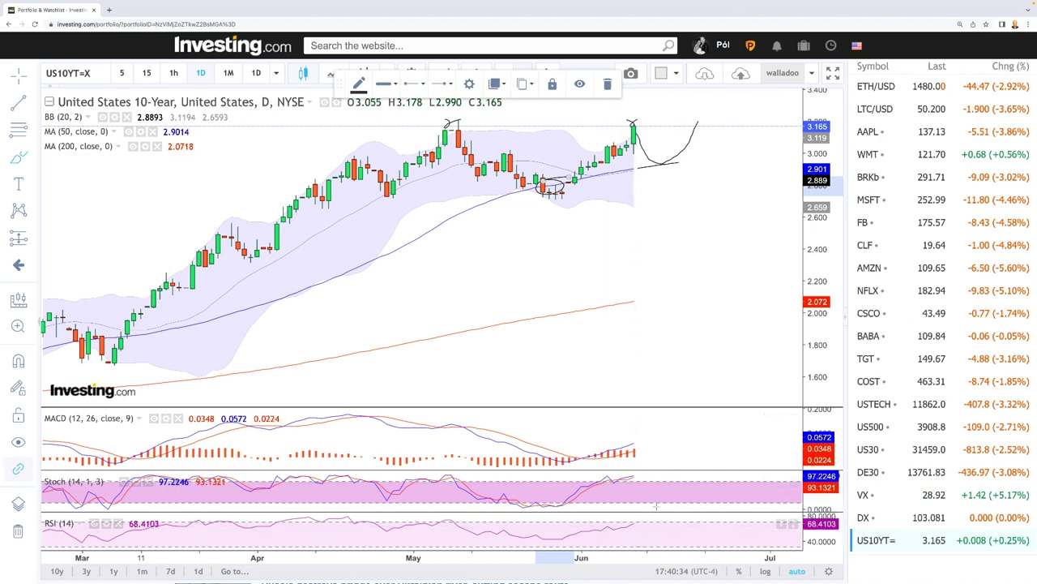
scroll(661, 249, down, 5)
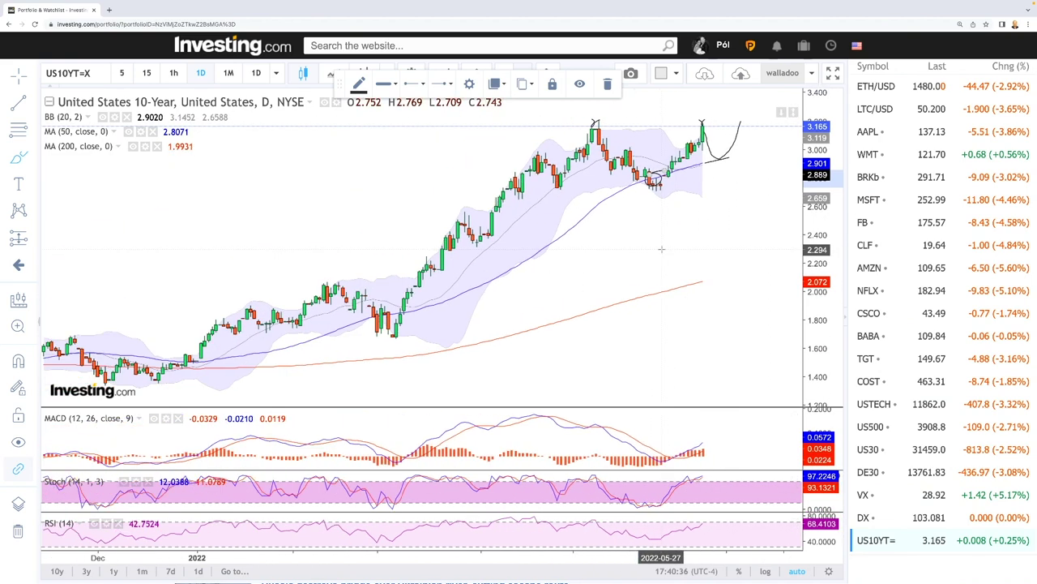